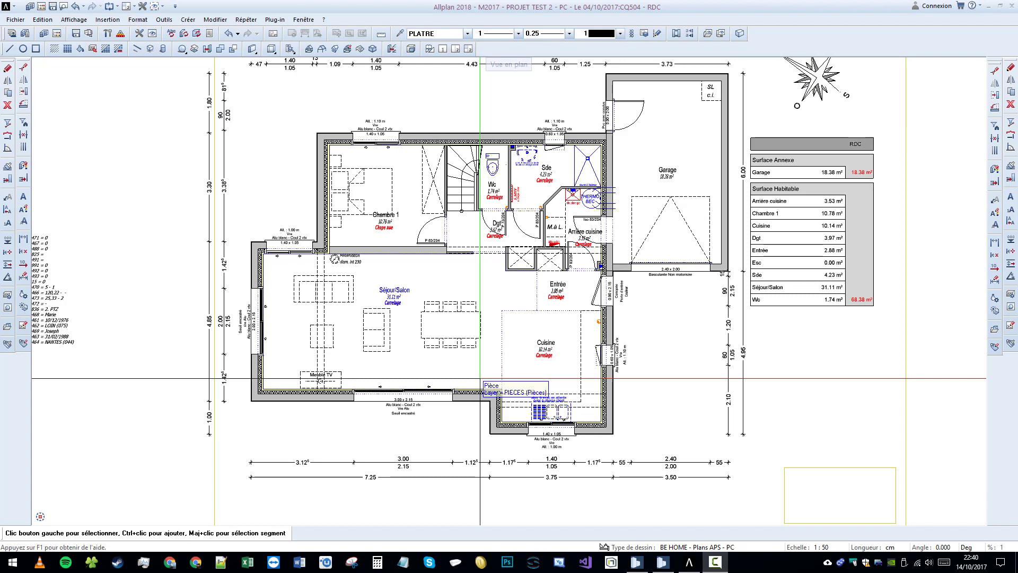
Open the Assistant Be Home v0.99 plug-in and look through the available exterior wall types
{"action": "left_click", "coordinate": [273, 20]}
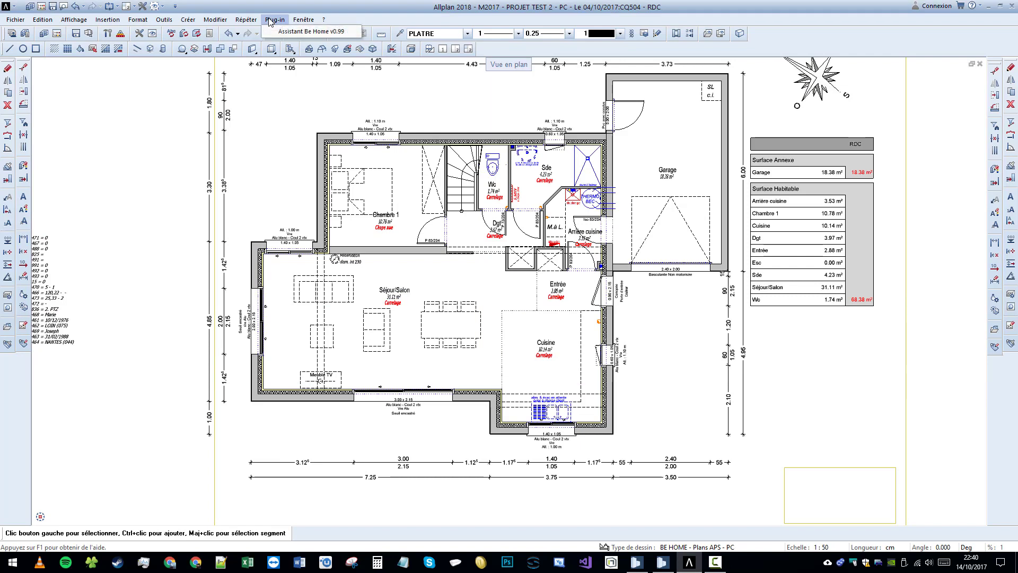
{"action": "left_click", "coordinate": [296, 32]}
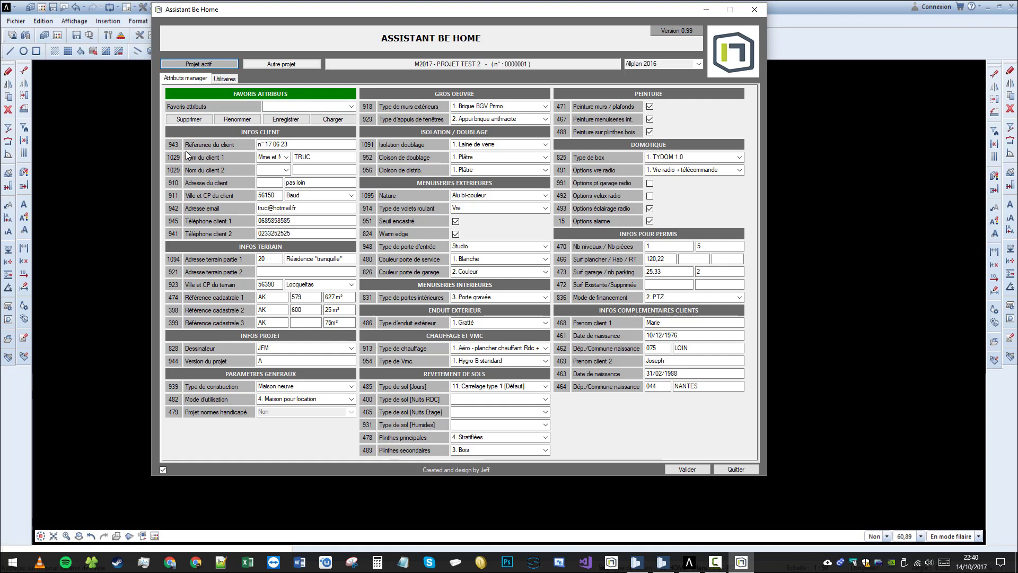
{"action": "left_click_drag", "start_coordinate": [259, 143], "coordinate": [310, 144]}
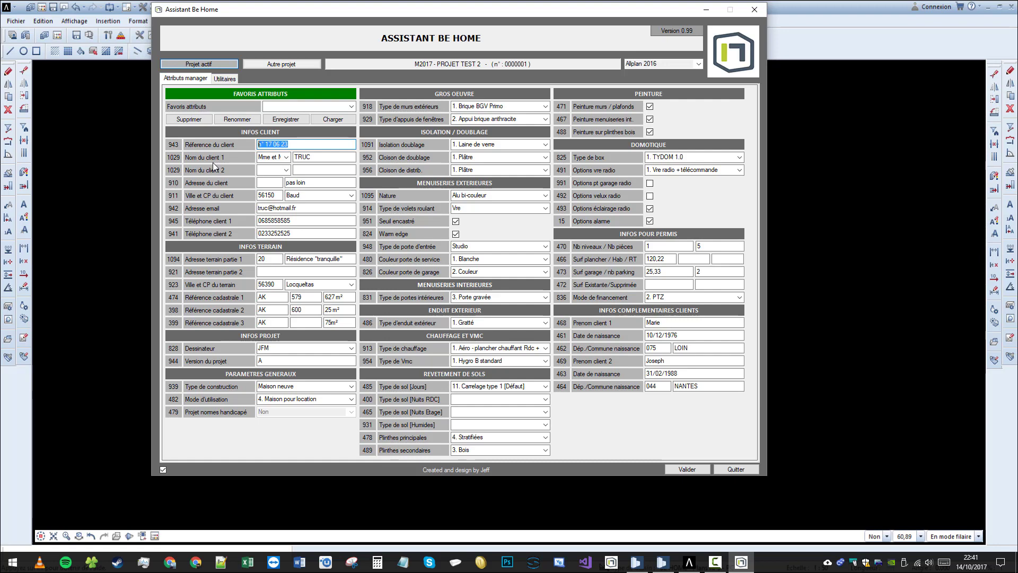
{"action": "left_click", "coordinate": [546, 107]}
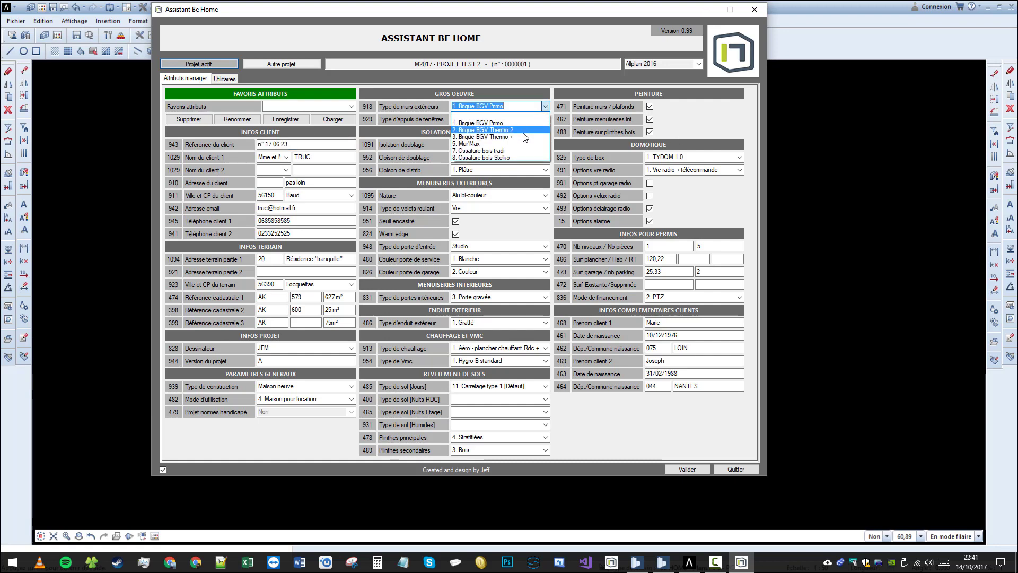
{"action": "left_click", "coordinate": [561, 75]}
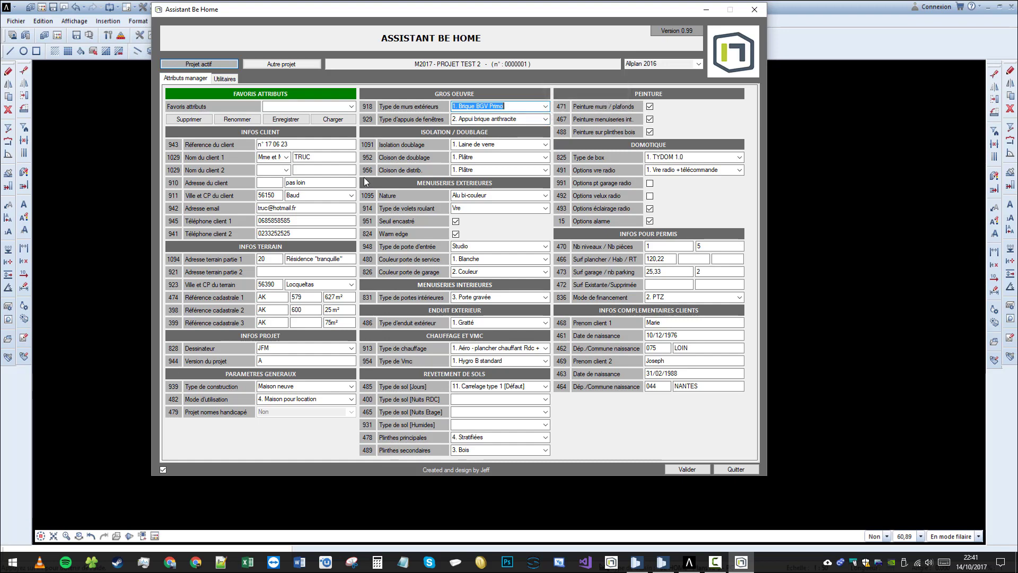
Switch the assistant's program version to Allplan 2018
{"action": "left_click", "coordinate": [698, 65]}
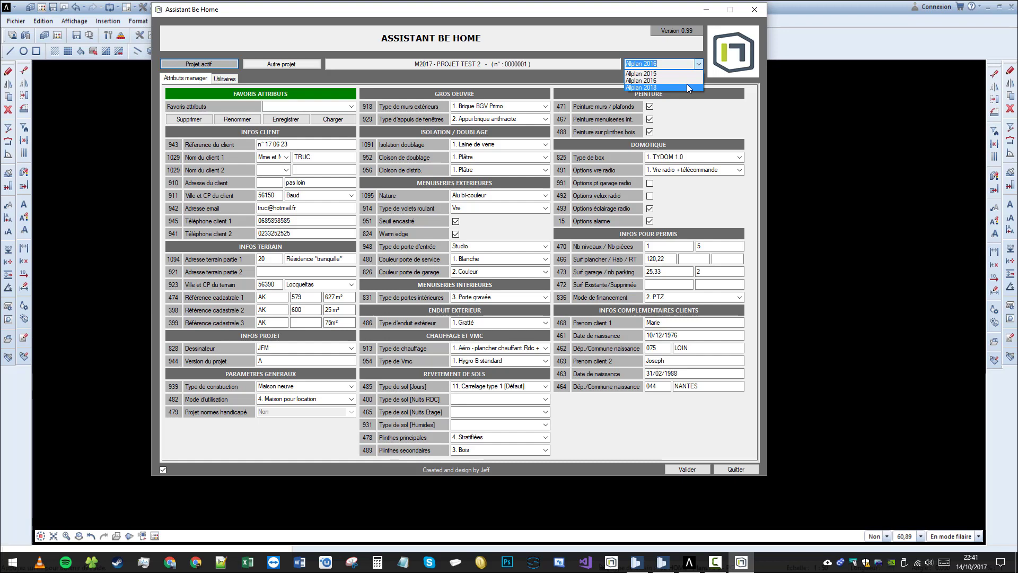
{"action": "left_click", "coordinate": [686, 85]}
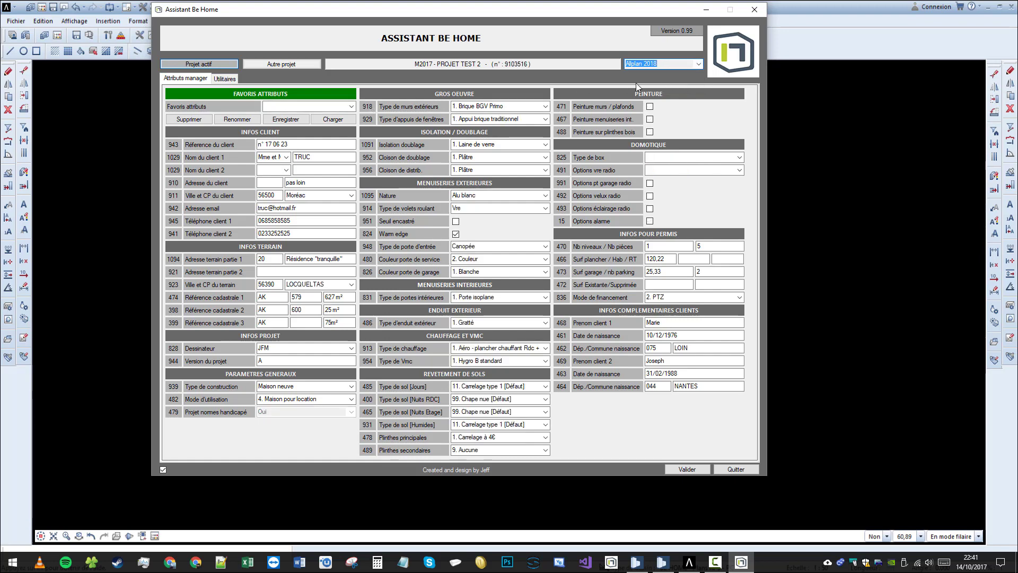
{"action": "left_click_drag", "start_coordinate": [310, 10], "coordinate": [336, 26]}
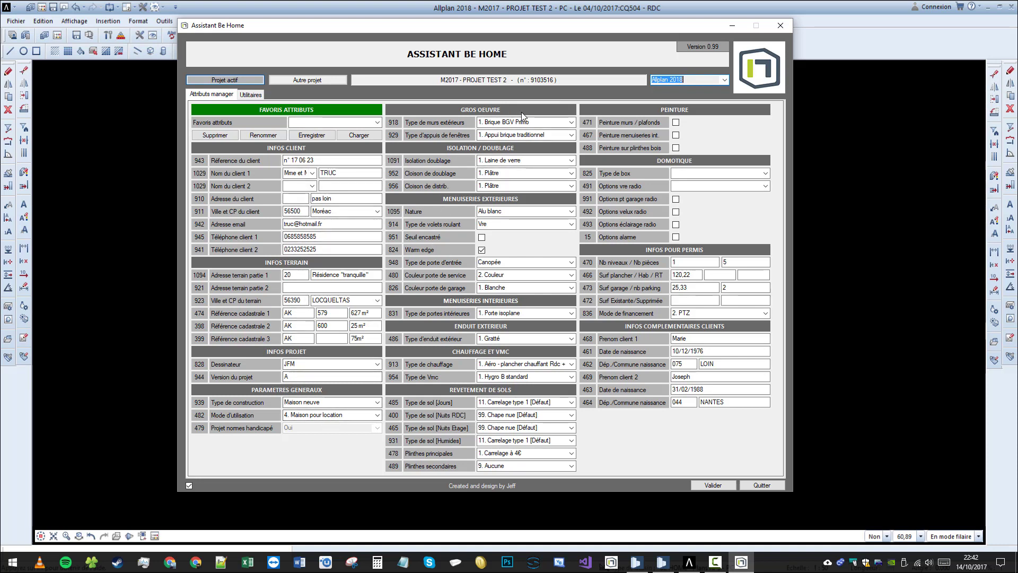
Look through the predefined town lists for the client's address and the building plot
{"action": "left_click", "coordinate": [377, 211]}
{"action": "left_click", "coordinate": [375, 217]}
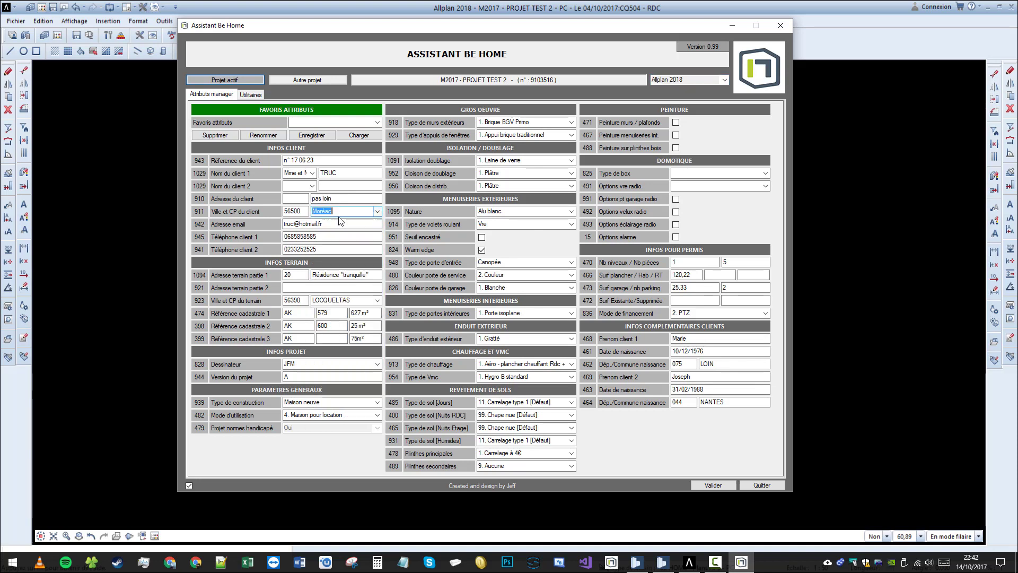
{"action": "left_click", "coordinate": [377, 301]}
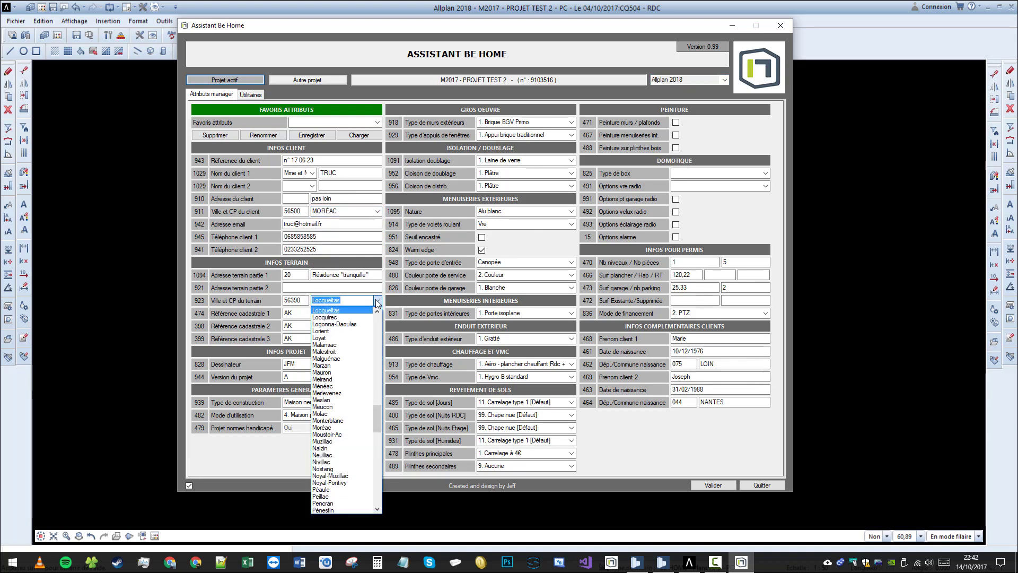
{"action": "left_click", "coordinate": [378, 300]}
{"action": "left_click", "coordinate": [311, 286]}
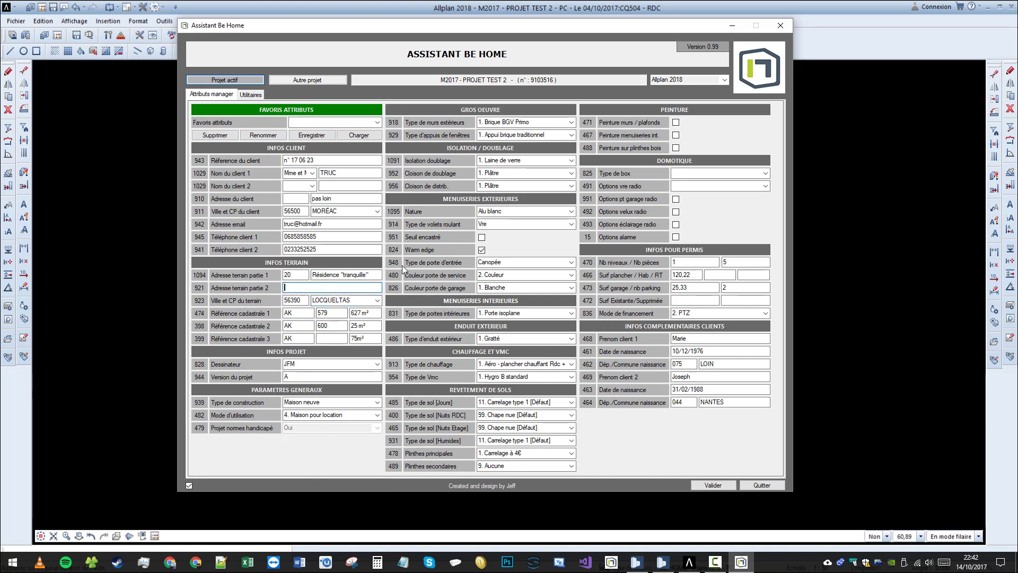
{"action": "left_click", "coordinate": [481, 250]}
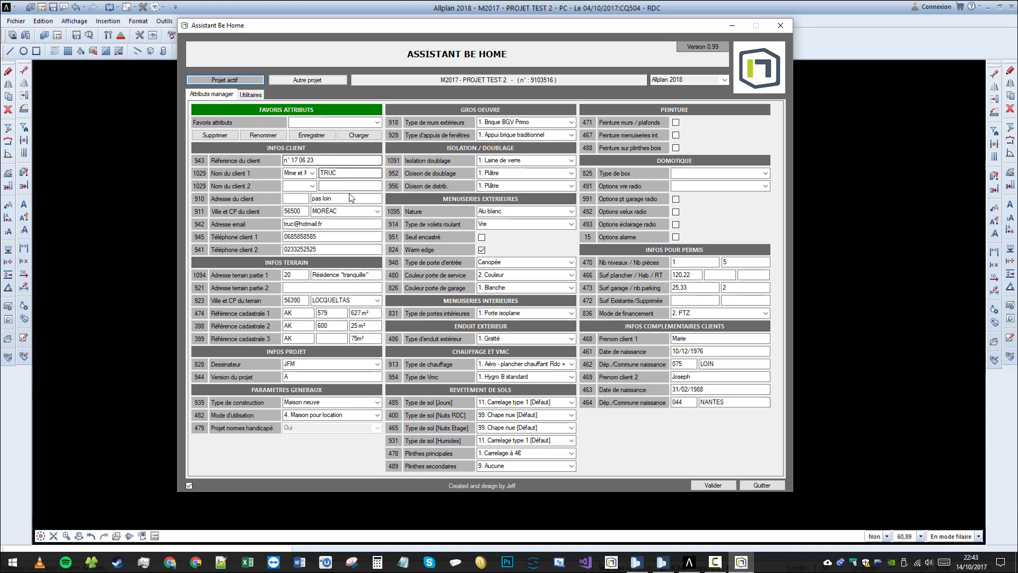
Open the client town list for editing, review its entries through to the last one, and cancel without changes
{"action": "right_click", "coordinate": [352, 212]}
{"action": "left_click", "coordinate": [376, 221]}
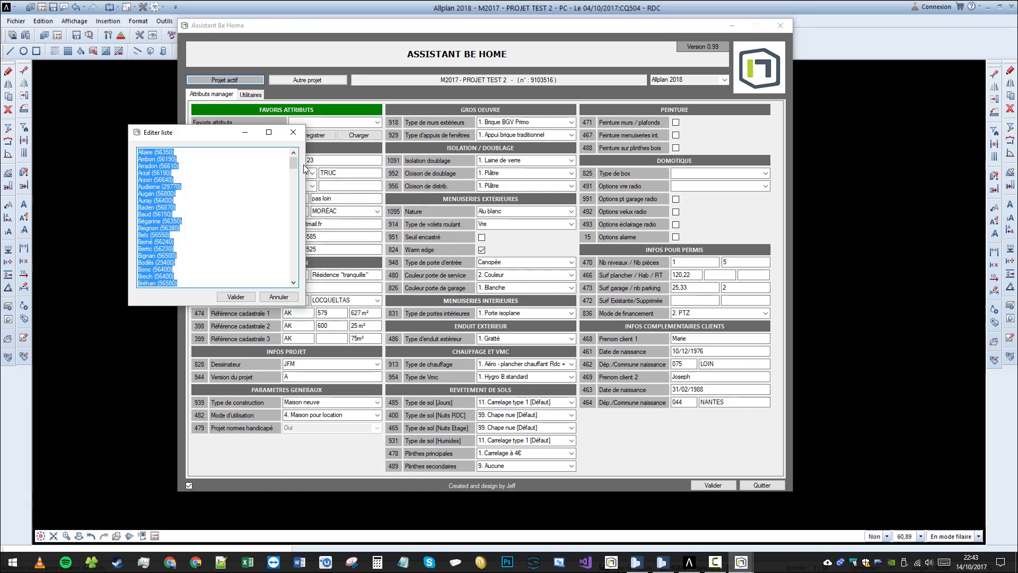
{"action": "left_click_drag", "start_coordinate": [291, 168], "coordinate": [293, 271]}
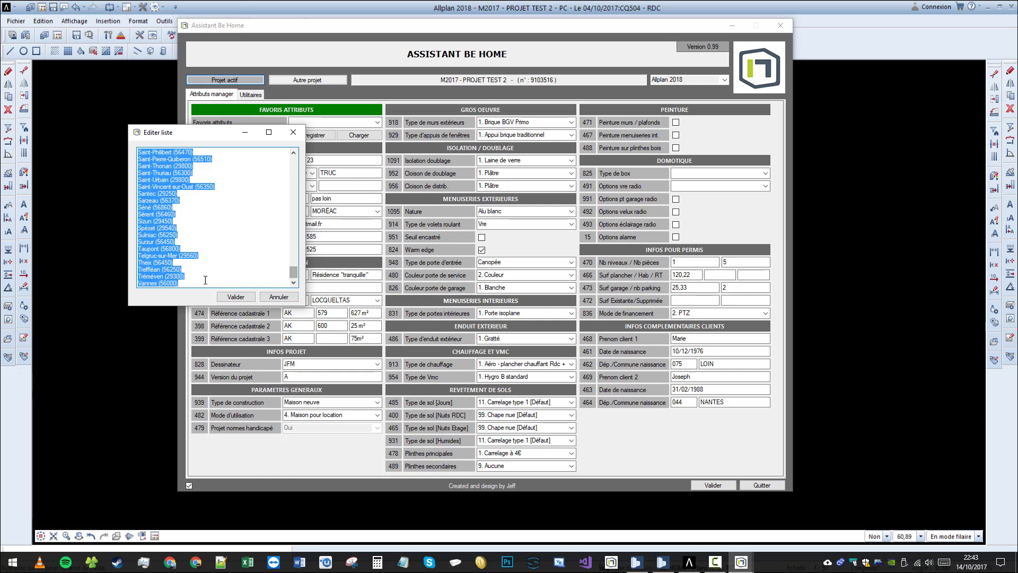
{"action": "left_click", "coordinate": [202, 285]}
{"action": "left_click", "coordinate": [279, 297]}
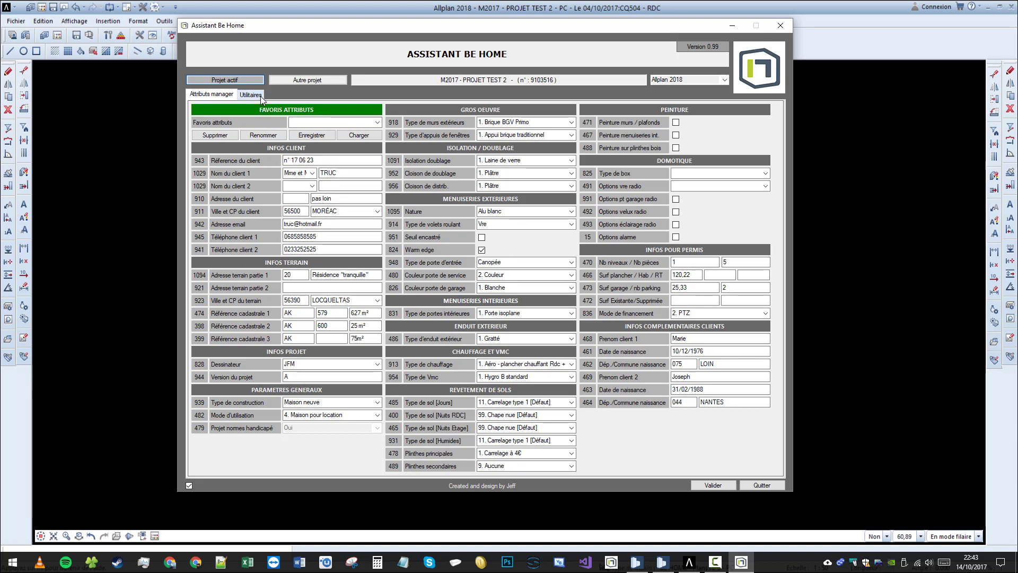
View the attributes of M2017 - PROJET TEST 1.prj from the Allplan_2018_beta Prj folder and return to the active project
{"action": "left_click", "coordinate": [285, 80]}
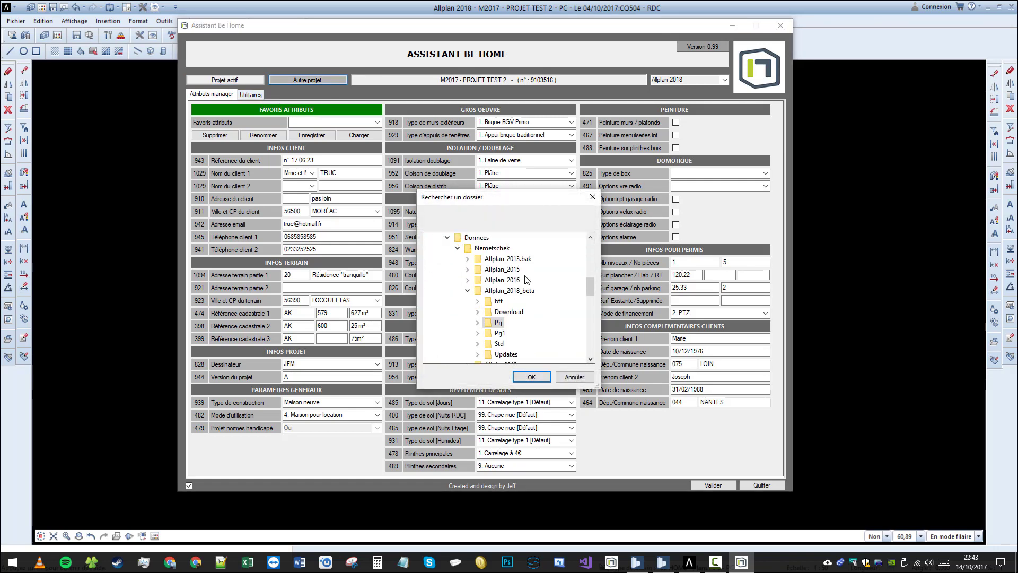
{"action": "left_click", "coordinate": [477, 291]}
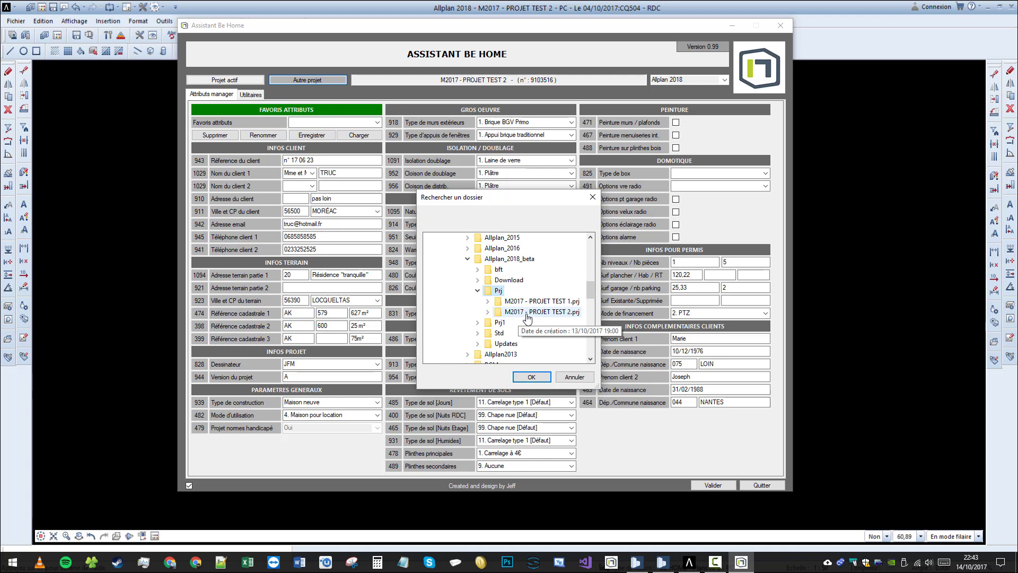
{"action": "double_click", "coordinate": [538, 301]}
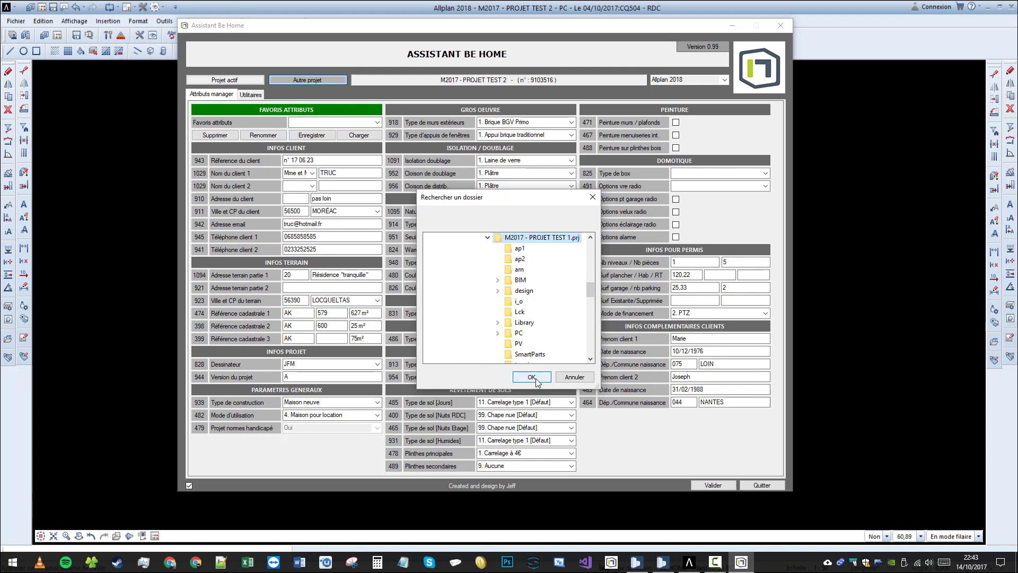
{"action": "left_click", "coordinate": [535, 378]}
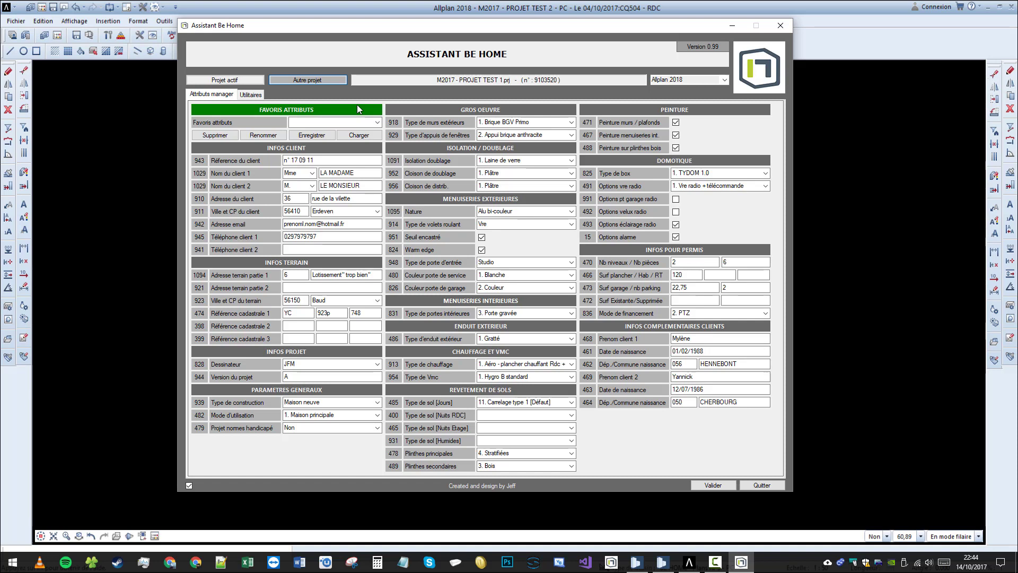
{"action": "left_click", "coordinate": [253, 84]}
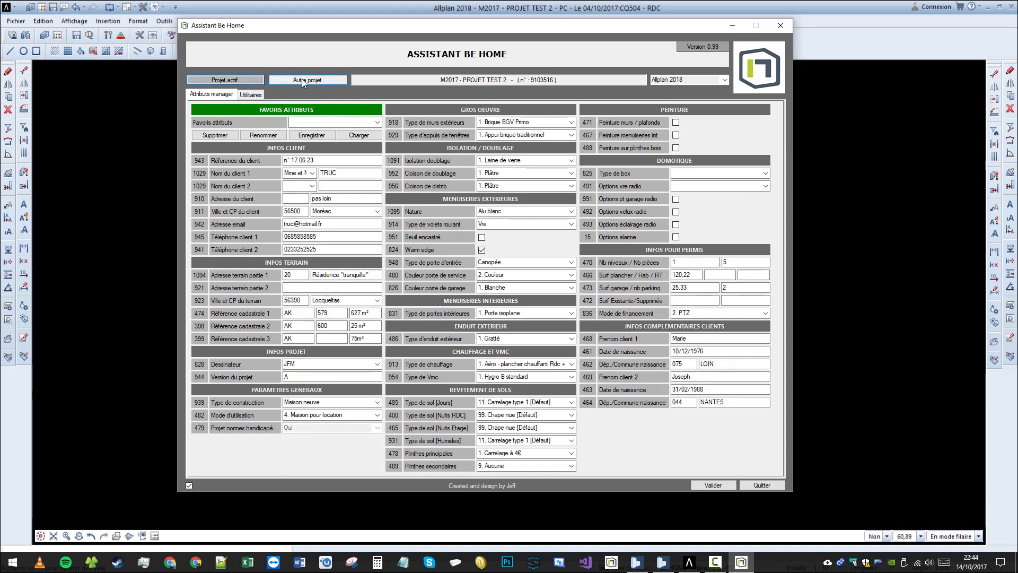
{"action": "left_click", "coordinate": [333, 81]}
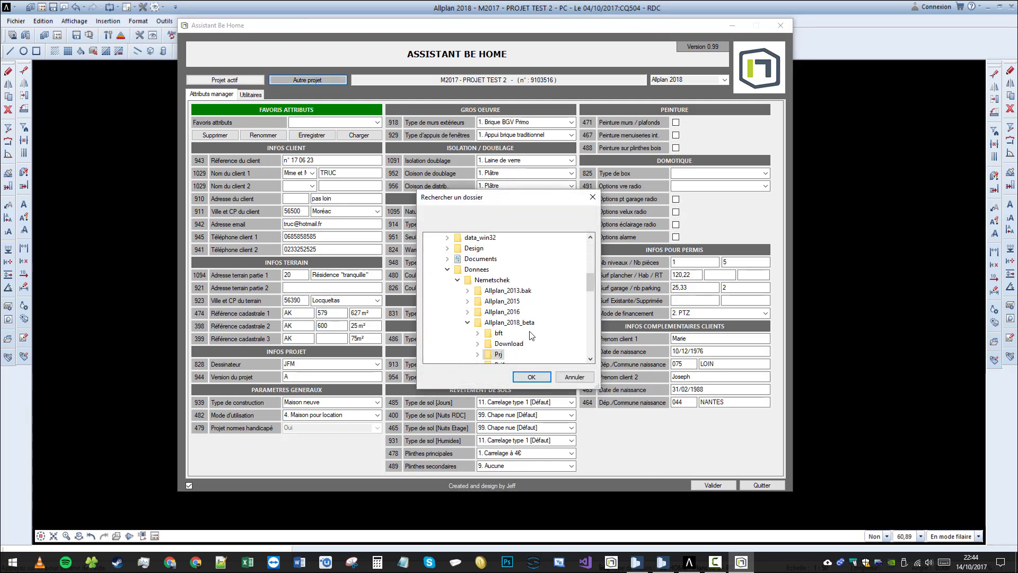
{"action": "left_click", "coordinate": [574, 377]}
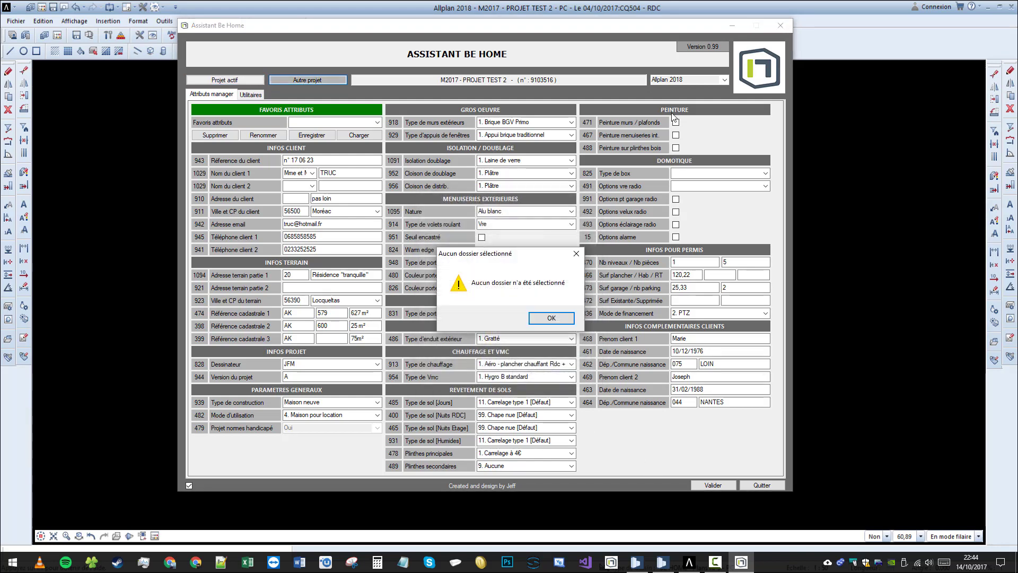
{"action": "left_click", "coordinate": [545, 319]}
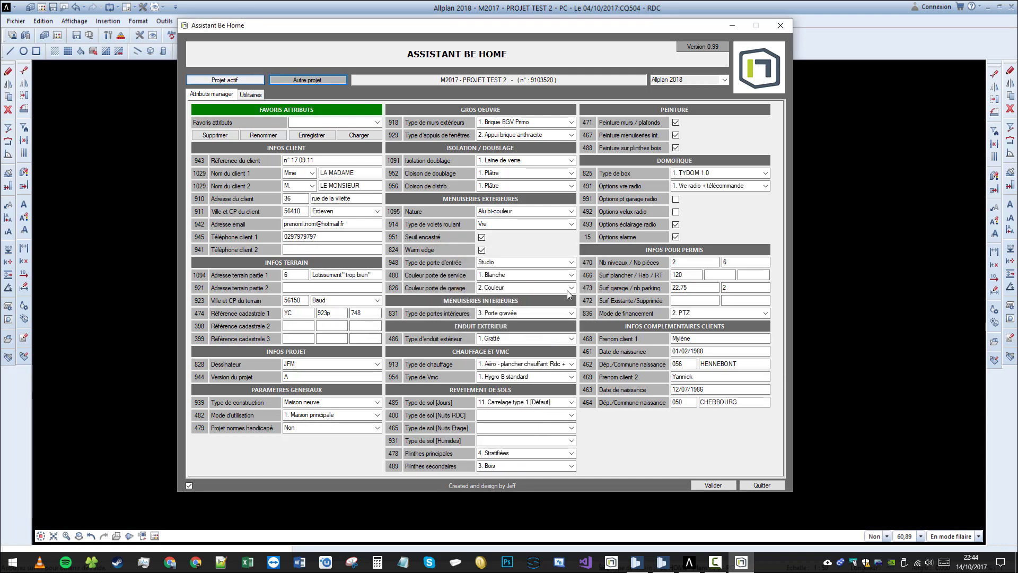
Switch the assistant to Allplan 2015 and load the attributes of M2017 - PROJET TEST 1.prj
{"action": "left_click", "coordinate": [689, 78]}
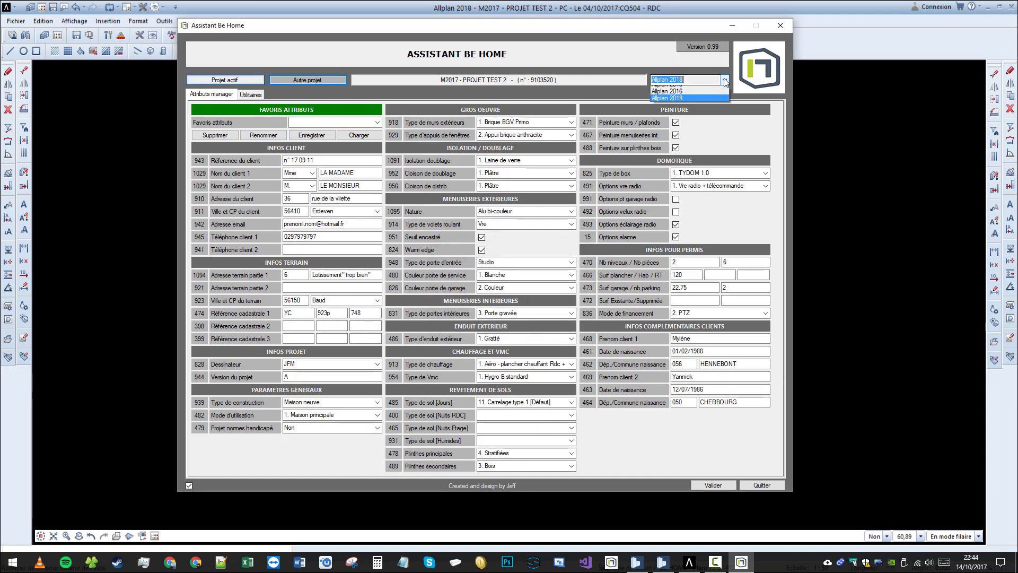
{"action": "left_click", "coordinate": [692, 89]}
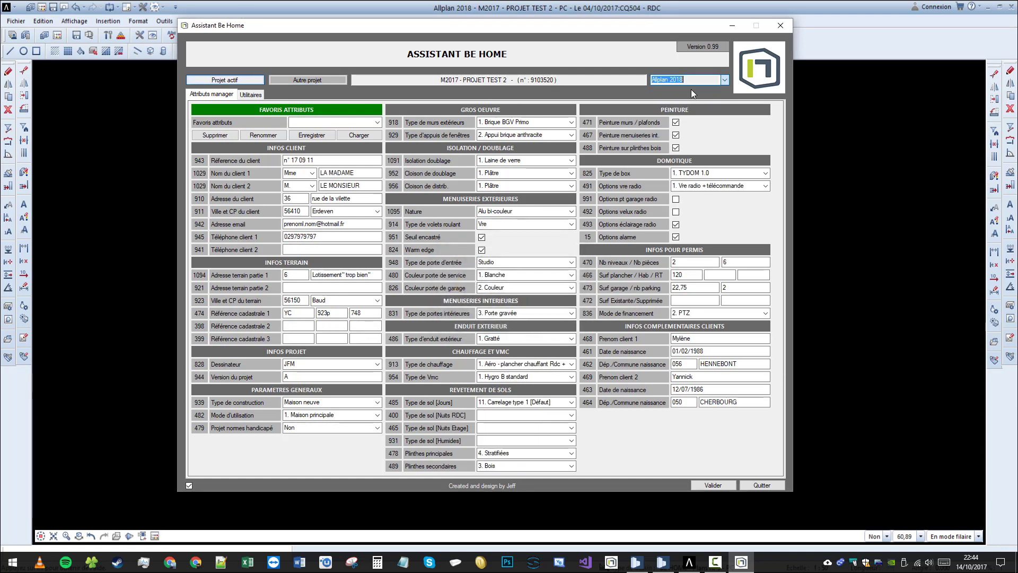
{"action": "left_click", "coordinate": [320, 83]}
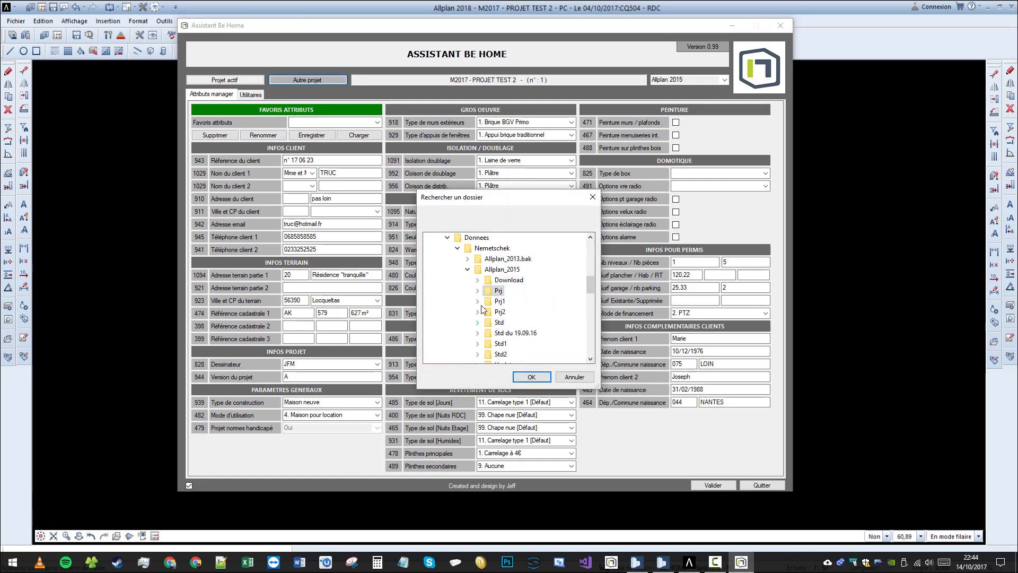
{"action": "left_click", "coordinate": [532, 377]}
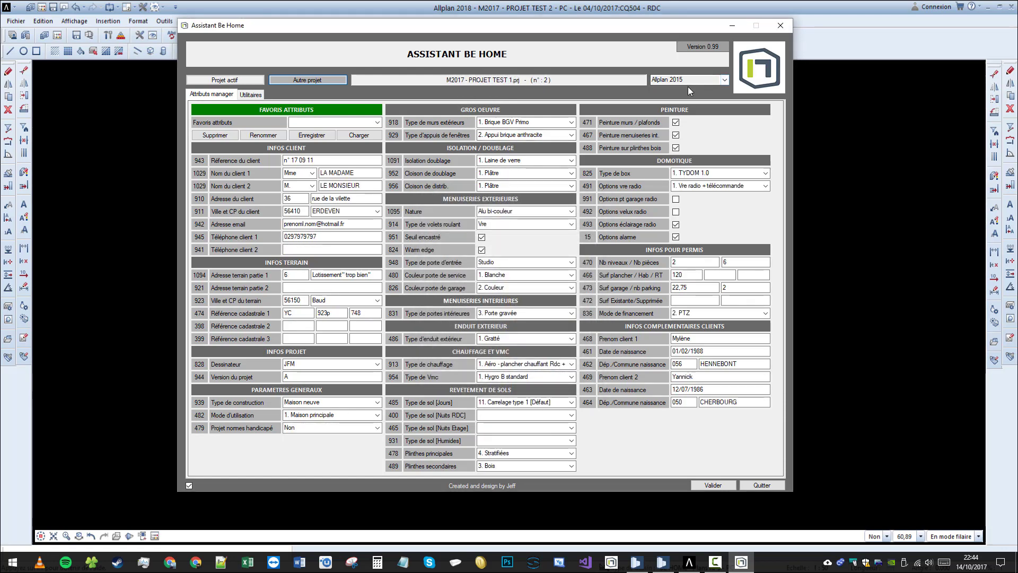
Switch the assistant to Allplan 2016 and load M2017 - PROJET TEST 1.prj from the Allplan_2016 Prj folder
{"action": "left_click", "coordinate": [724, 80]}
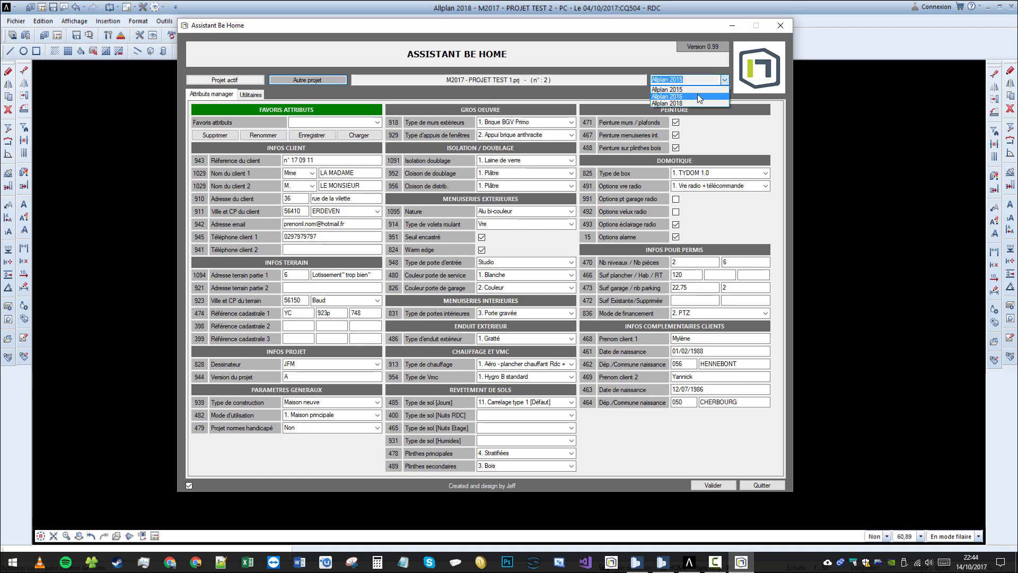
{"action": "left_click", "coordinate": [698, 94]}
{"action": "scroll", "coordinate": [498, 302], "scroll_direction": "down", "scroll_amount": 5}
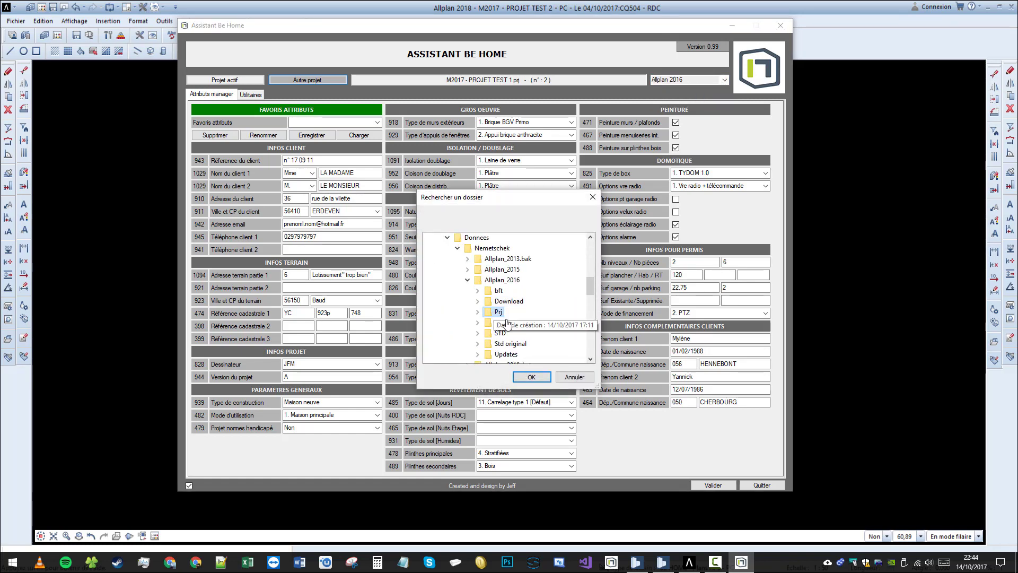
{"action": "left_click", "coordinate": [478, 313]}
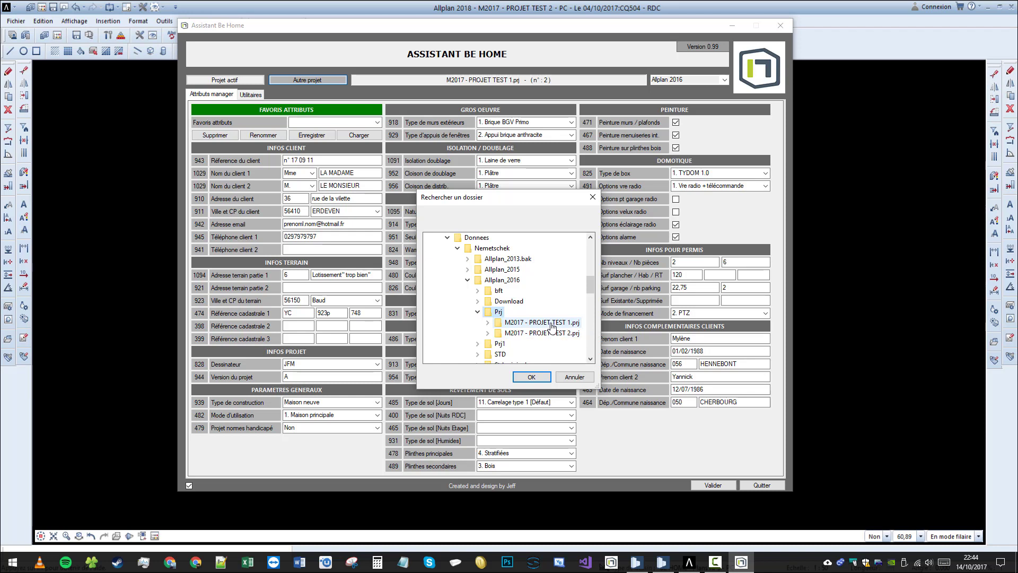
{"action": "double_click", "coordinate": [552, 325]}
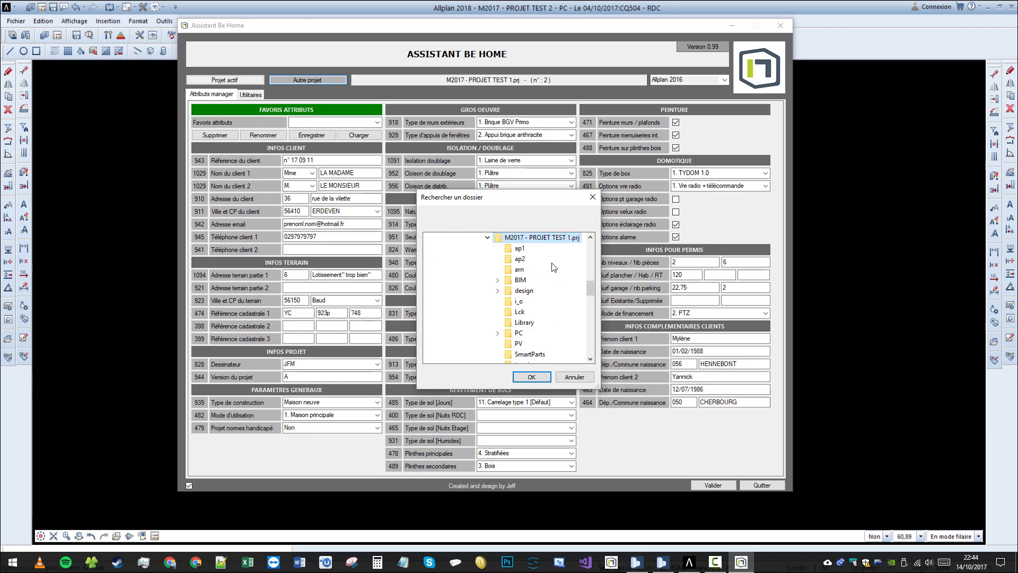
{"action": "scroll", "coordinate": [561, 275], "scroll_direction": "down", "scroll_amount": 1}
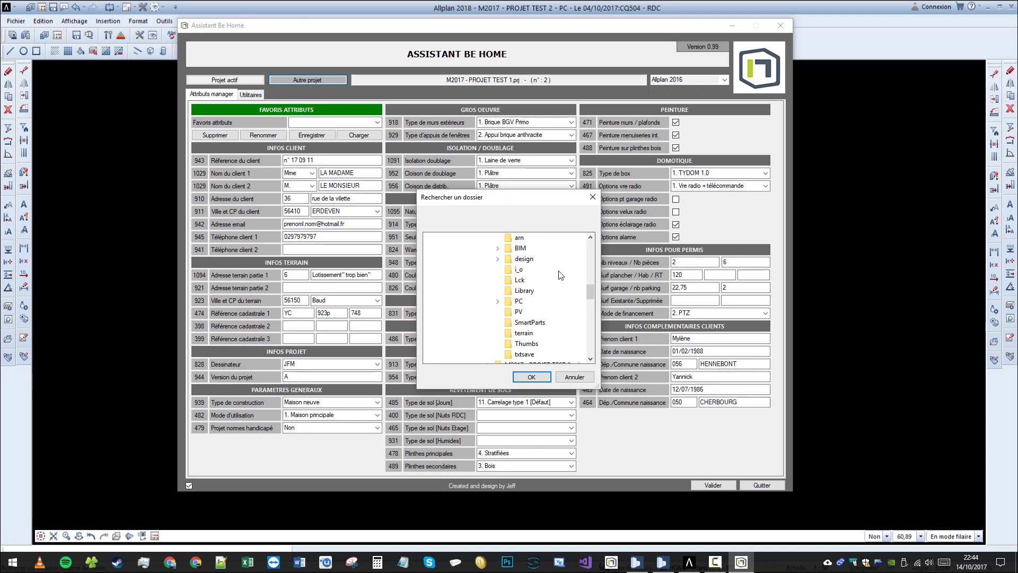
{"action": "left_click", "coordinate": [532, 377]}
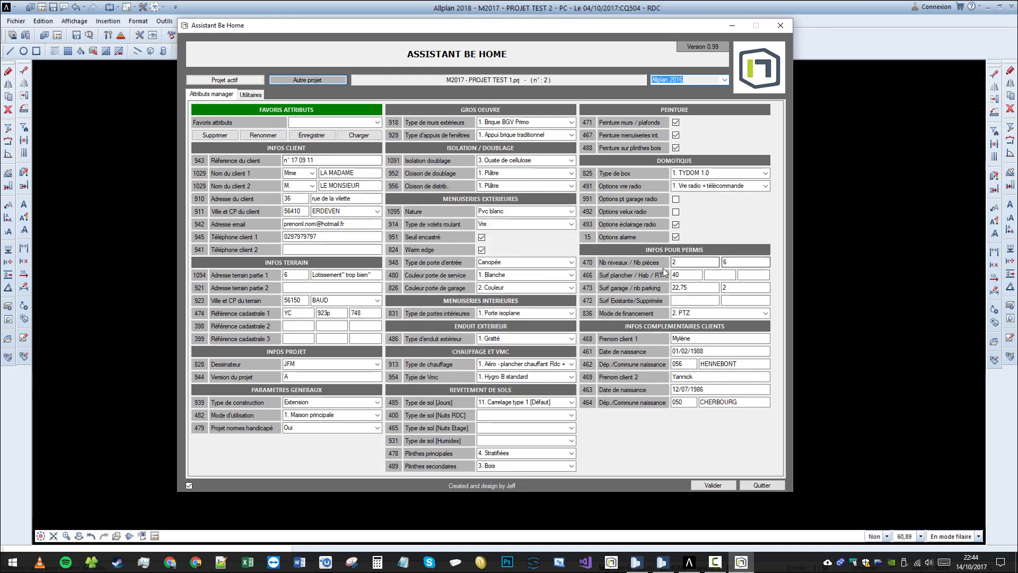
Return to the active project and switch the assistant to Allplan 2018 to load its attributes
{"action": "left_click", "coordinate": [225, 80]}
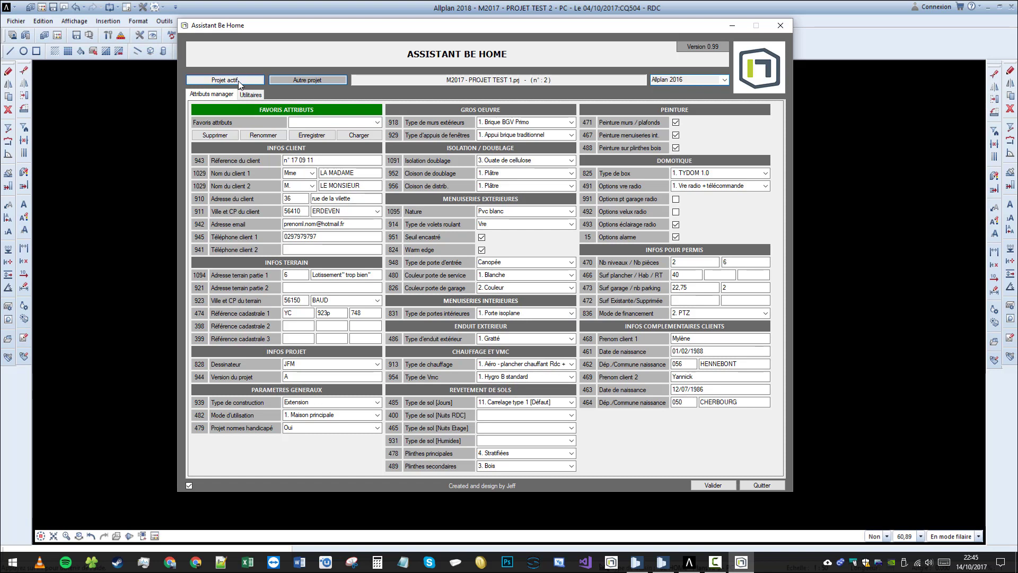
{"action": "left_click", "coordinate": [705, 79]}
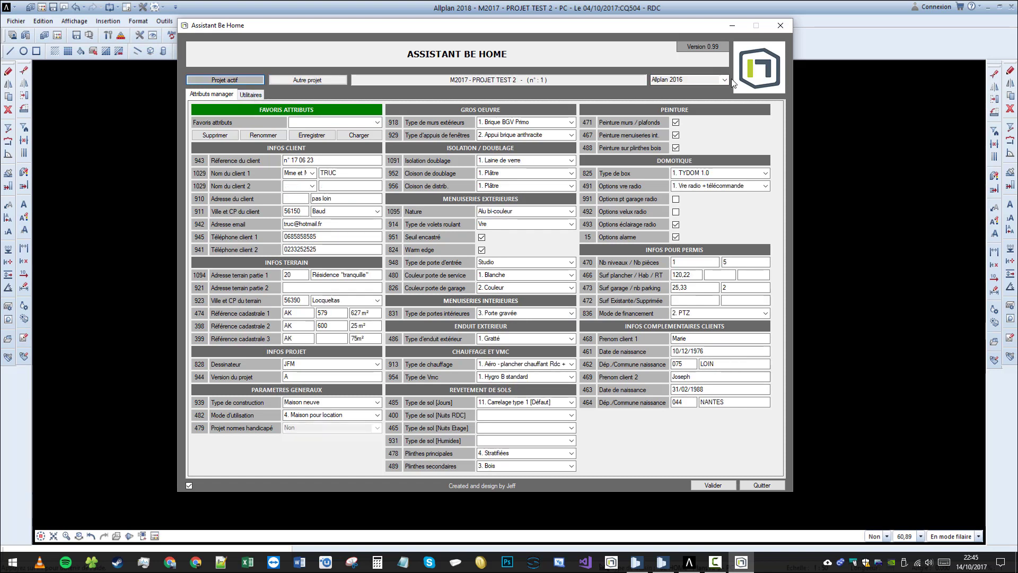
{"action": "left_click", "coordinate": [661, 106]}
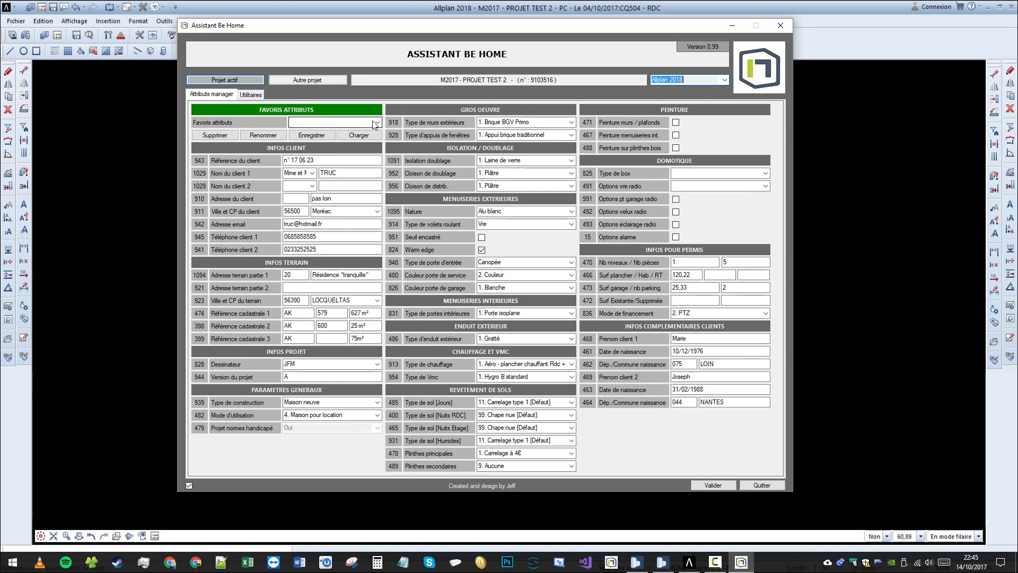
Review the saved attribute favourites and load the test2 favourite into the active project, accepting the replacement of its options
{"action": "left_click", "coordinate": [354, 122]}
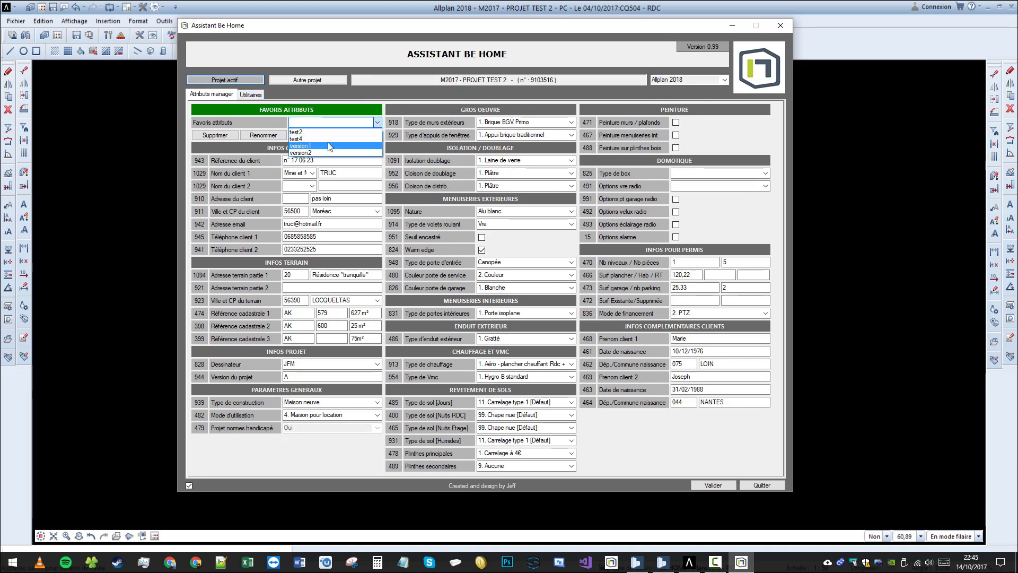
{"action": "left_click", "coordinate": [258, 120]}
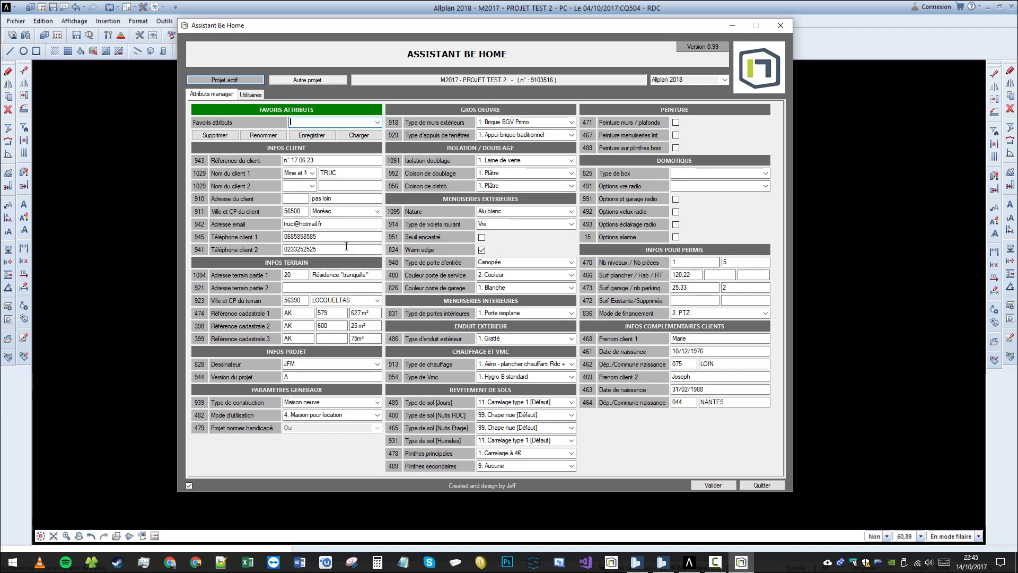
{"action": "left_click", "coordinate": [375, 122]}
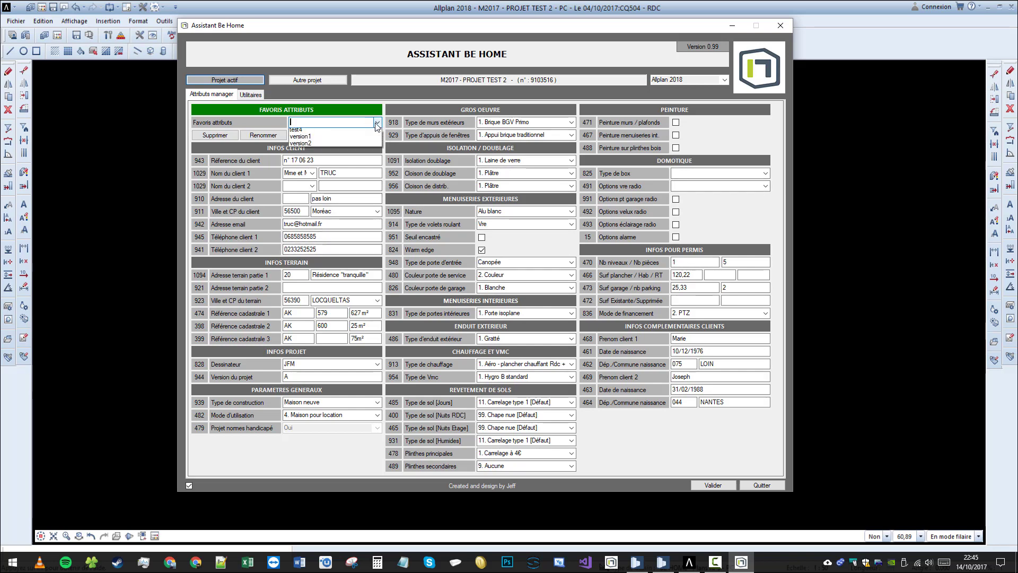
{"action": "left_click", "coordinate": [344, 142]}
{"action": "left_click", "coordinate": [378, 136]}
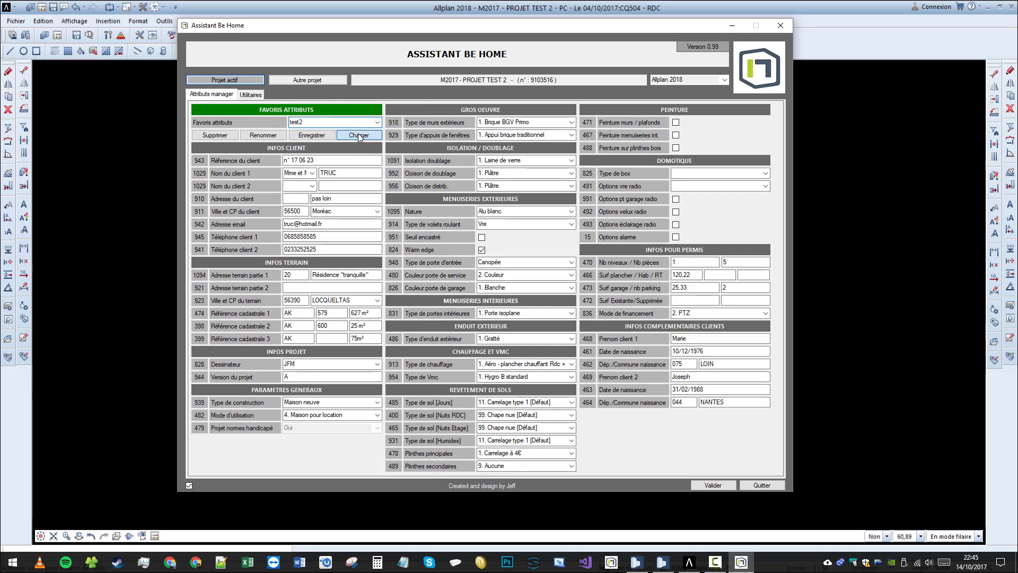
{"action": "left_click", "coordinate": [547, 321]}
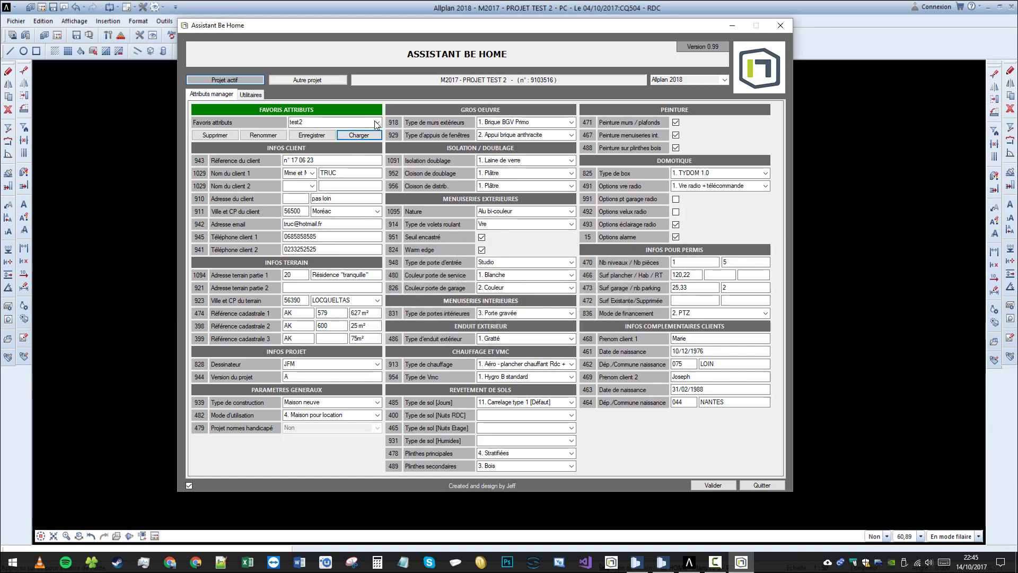
Load the version1 attribute favourite into the active project and accept the replacement of the project options
{"action": "left_click", "coordinate": [345, 122]}
{"action": "left_click", "coordinate": [312, 149]}
{"action": "key", "text": "Down"}
{"action": "left_click", "coordinate": [359, 135]}
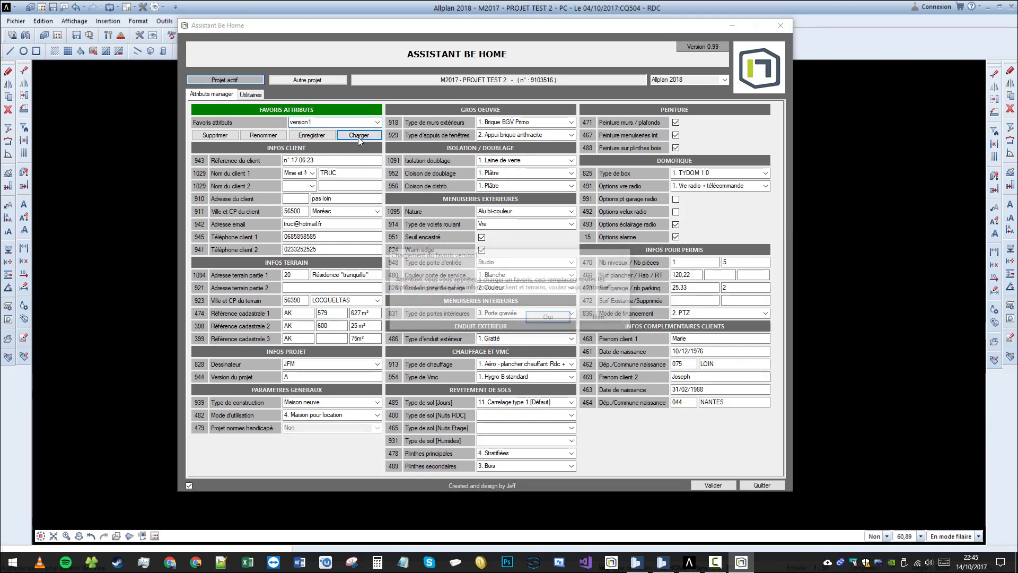
{"action": "left_click", "coordinate": [549, 318]}
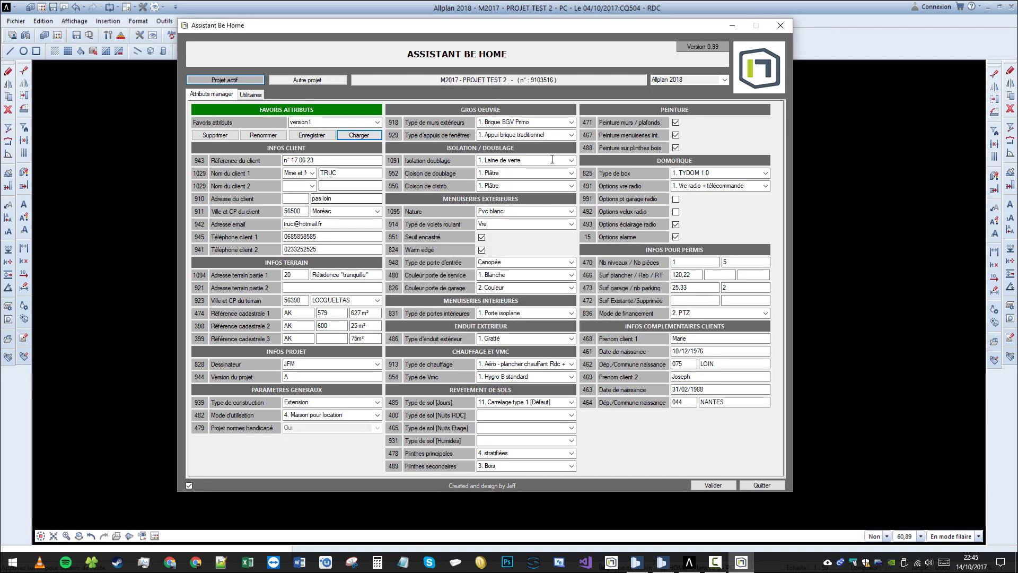
Replace the project options with those of the test2 attribute favourite
{"action": "left_click", "coordinate": [379, 123]}
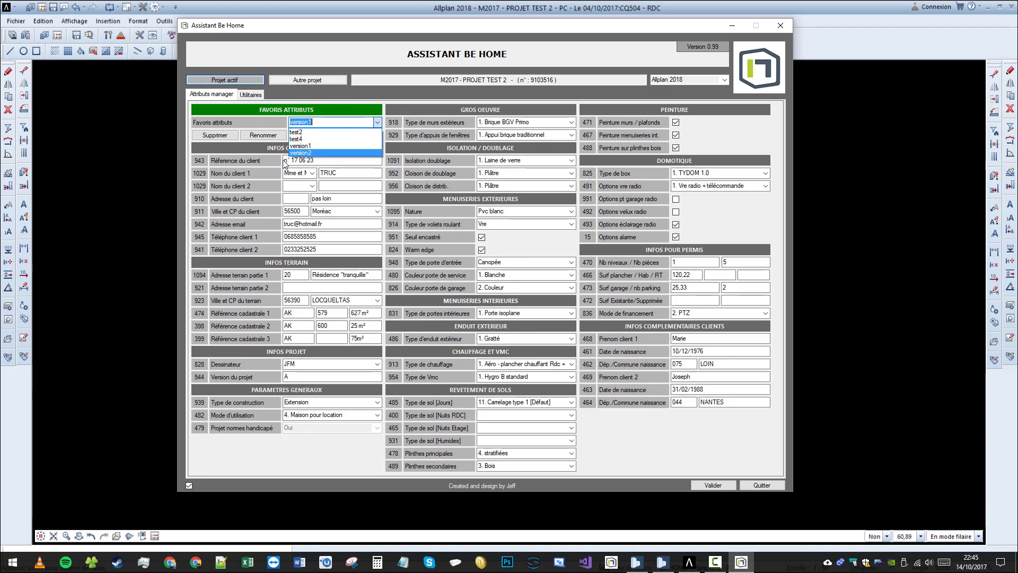
{"action": "left_click", "coordinate": [309, 131]}
{"action": "left_click", "coordinate": [359, 135]}
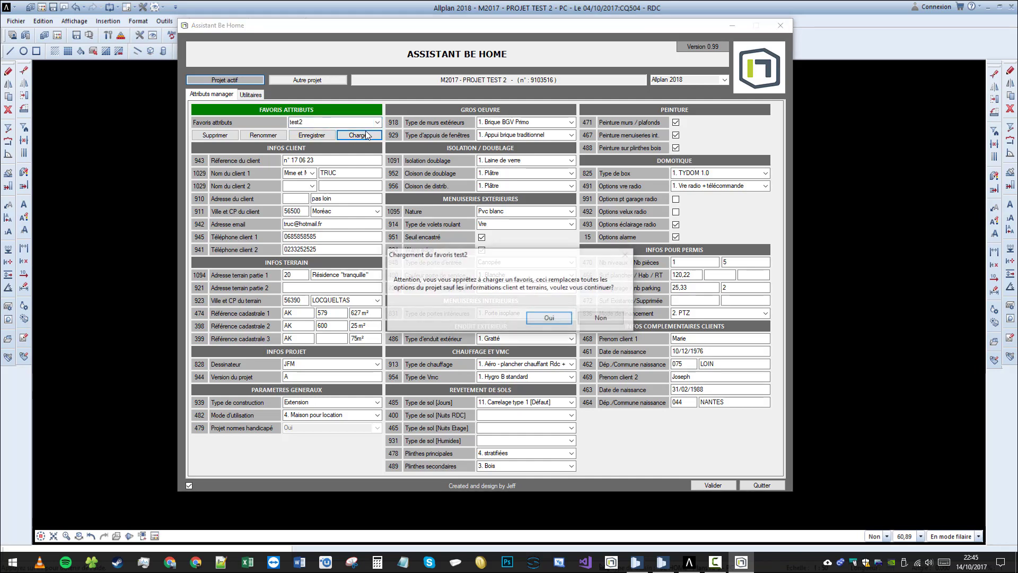
{"action": "left_click", "coordinate": [550, 323]}
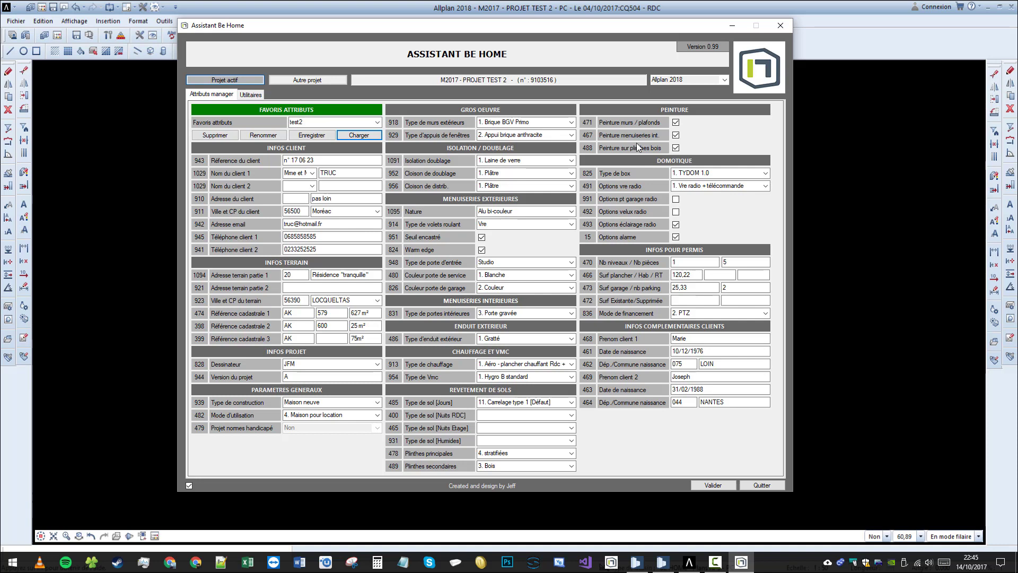
Set the window sill type (Type d'appuis de fenêtres) to 1. Appui brique traditionnel
{"action": "left_click", "coordinate": [572, 122]}
{"action": "left_click", "coordinate": [571, 135]}
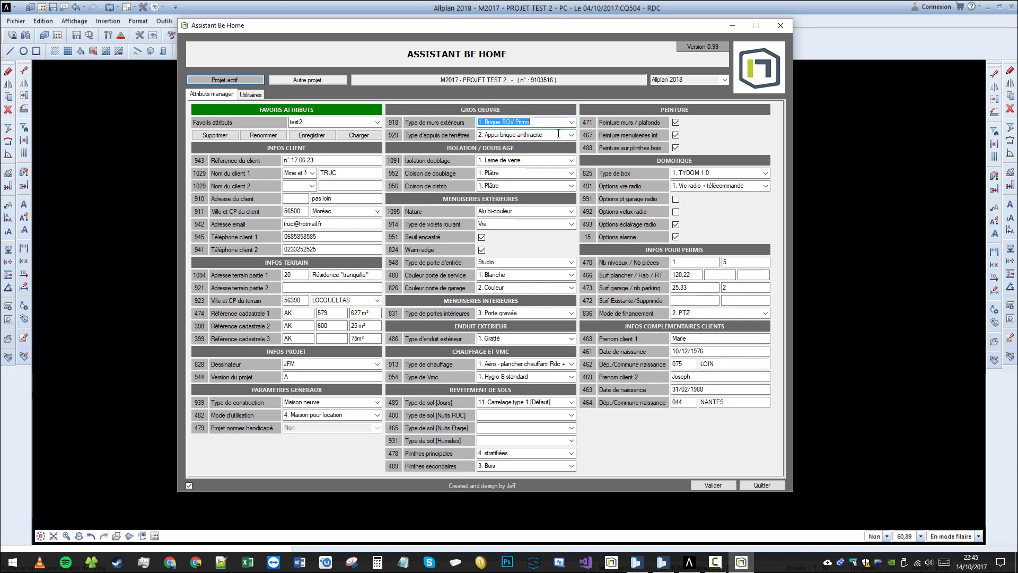
{"action": "left_click", "coordinate": [571, 135]}
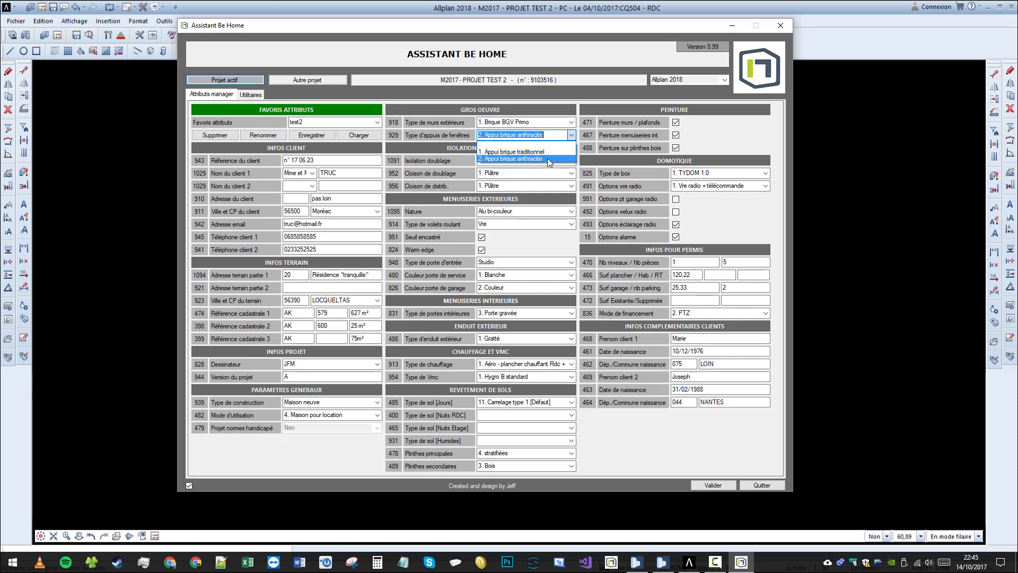
{"action": "left_click", "coordinate": [552, 153]}
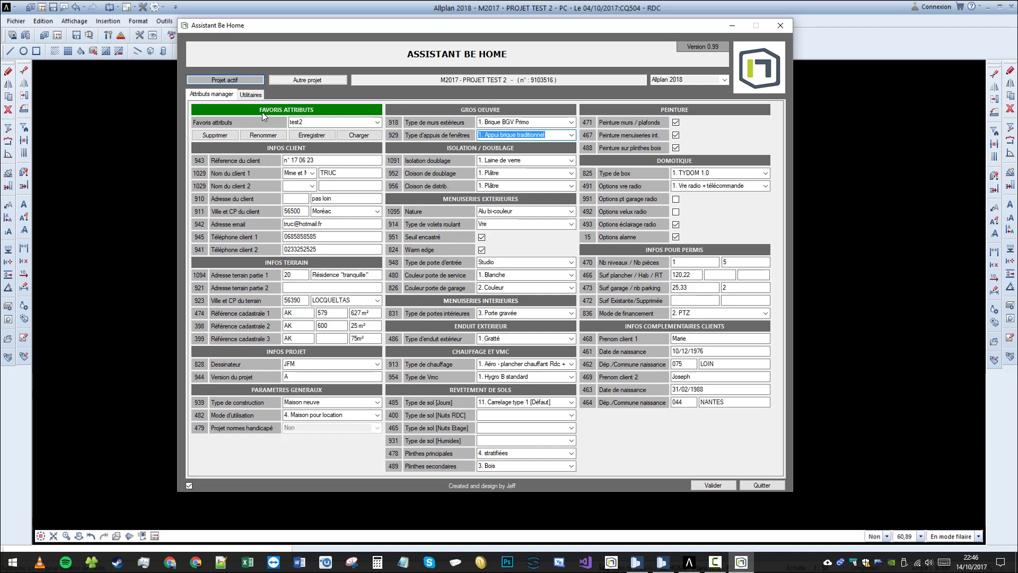
Check the assistant's utilities and the project attributes, then generate the building permit CERFA form for the active project
{"action": "left_click", "coordinate": [250, 95]}
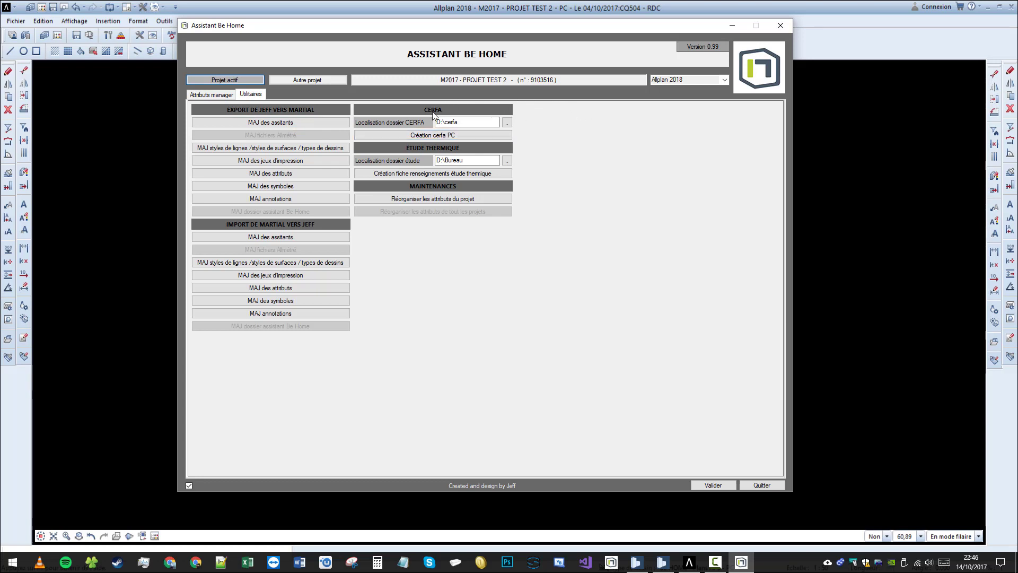
{"action": "left_click", "coordinate": [212, 95]}
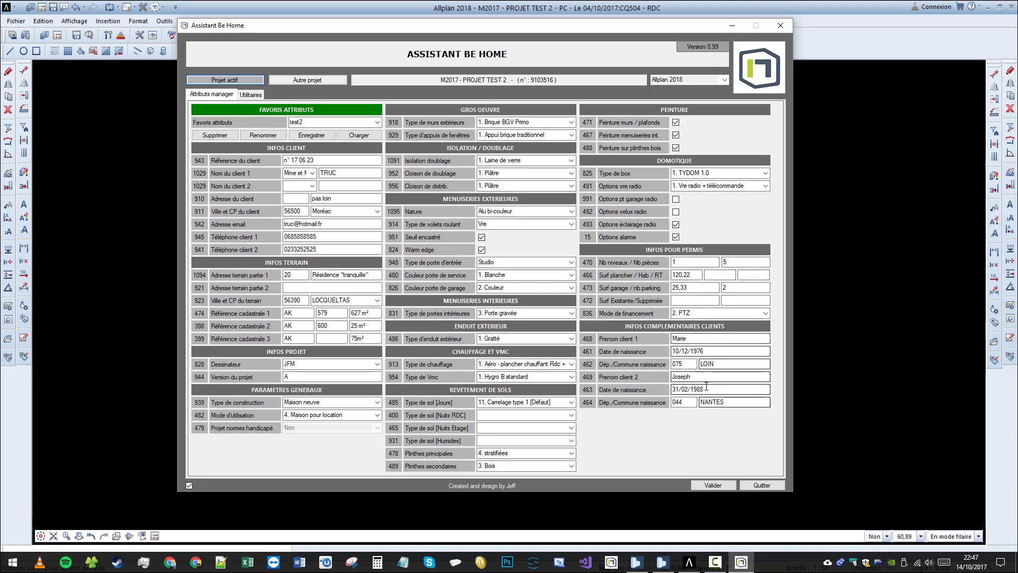
{"action": "left_click", "coordinate": [250, 94]}
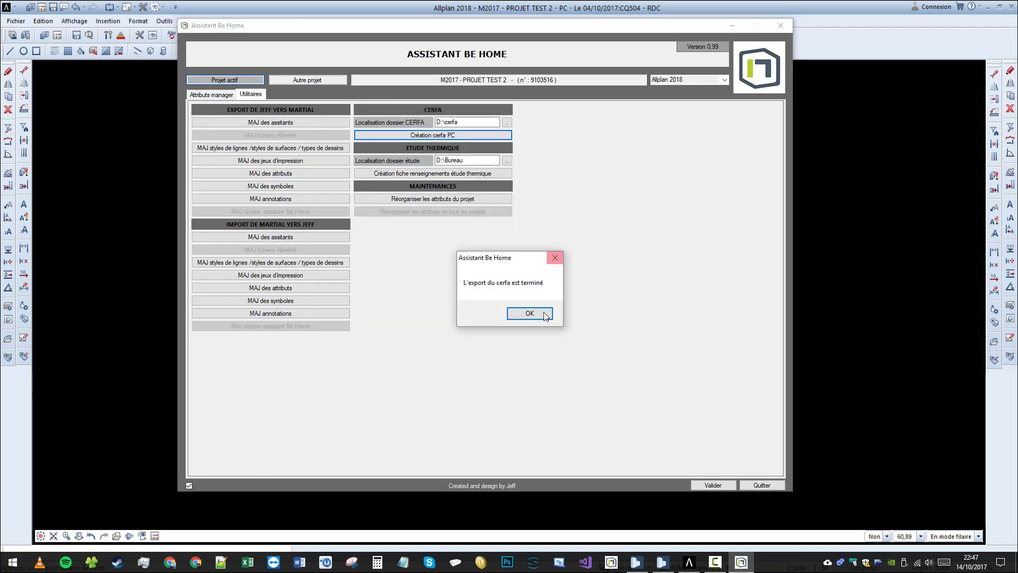
In File Explorer, open the cerfa_13406-06 PDF from the PC folder of M2017 - PROJET TEST 2.prj under Allplan 2018
{"action": "left_click", "coordinate": [98, 566]}
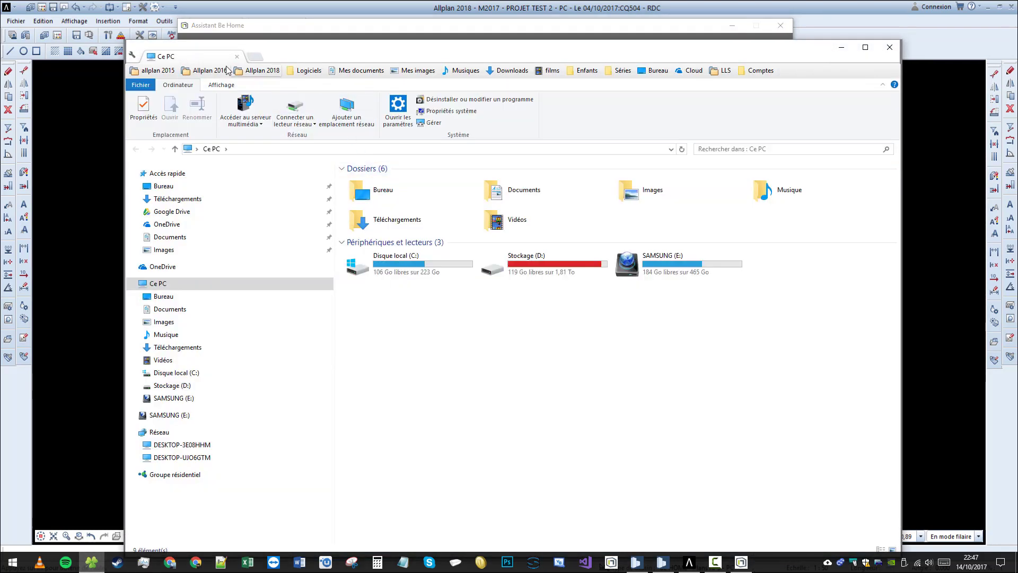
{"action": "left_click", "coordinate": [259, 71]}
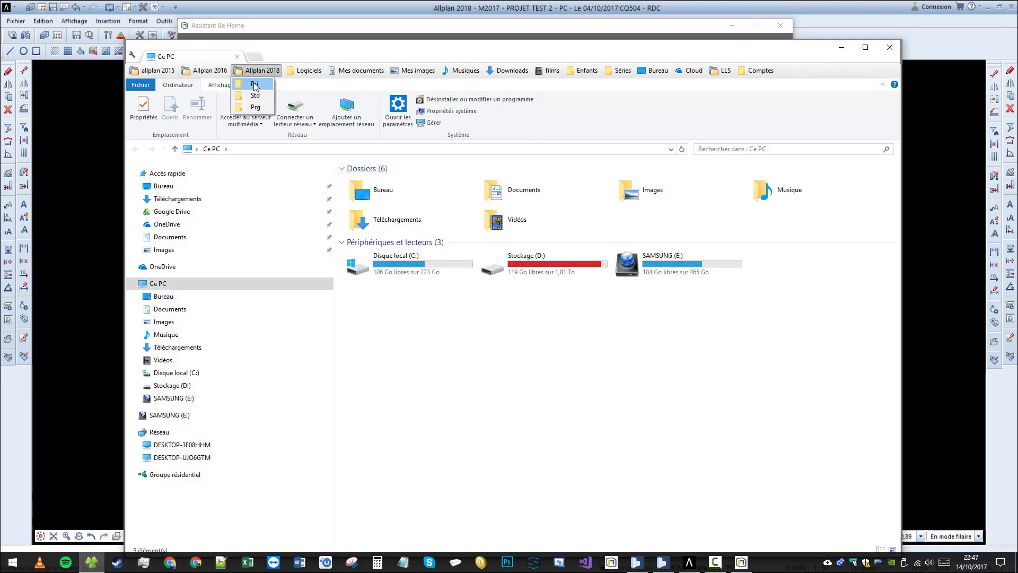
{"action": "left_click", "coordinate": [263, 94]}
{"action": "double_click", "coordinate": [410, 239]}
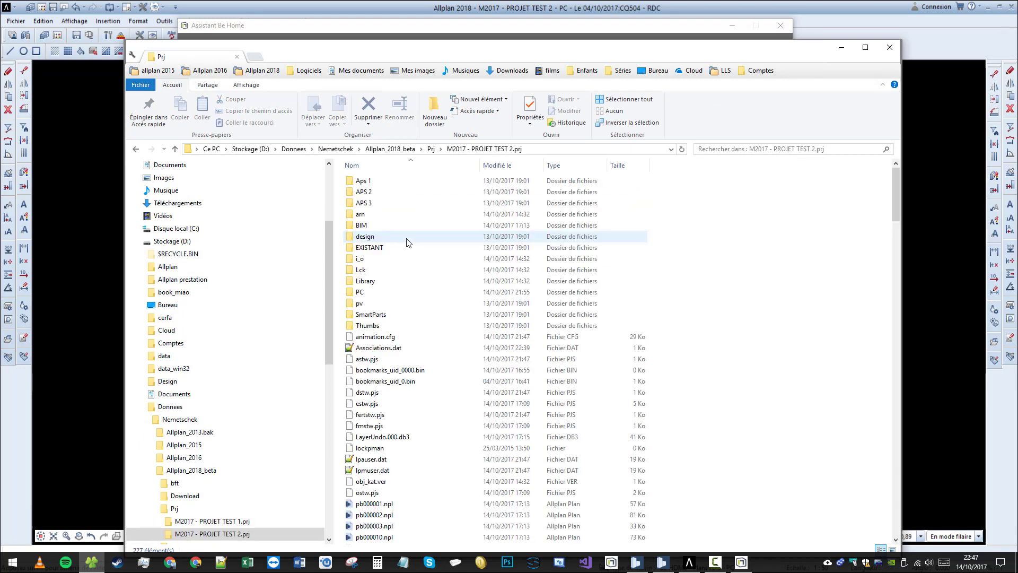
{"action": "double_click", "coordinate": [359, 292]}
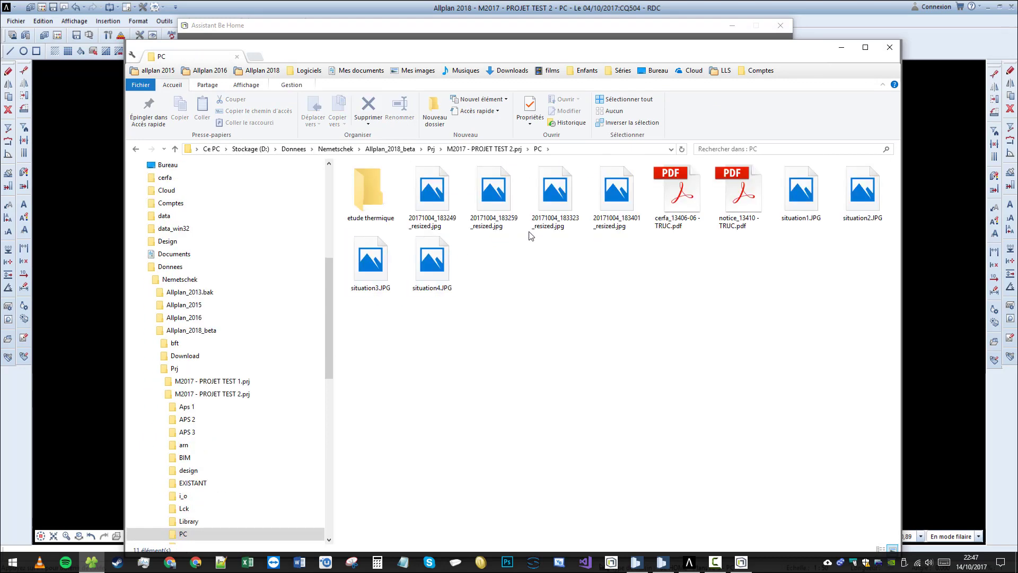
{"action": "left_click", "coordinate": [695, 211]}
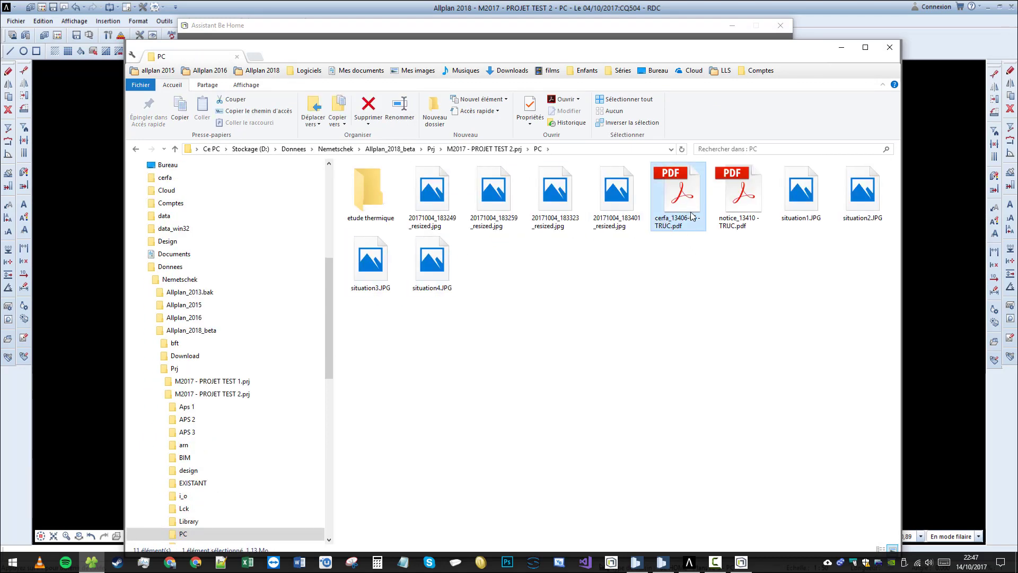
{"action": "double_click", "coordinate": [676, 194]}
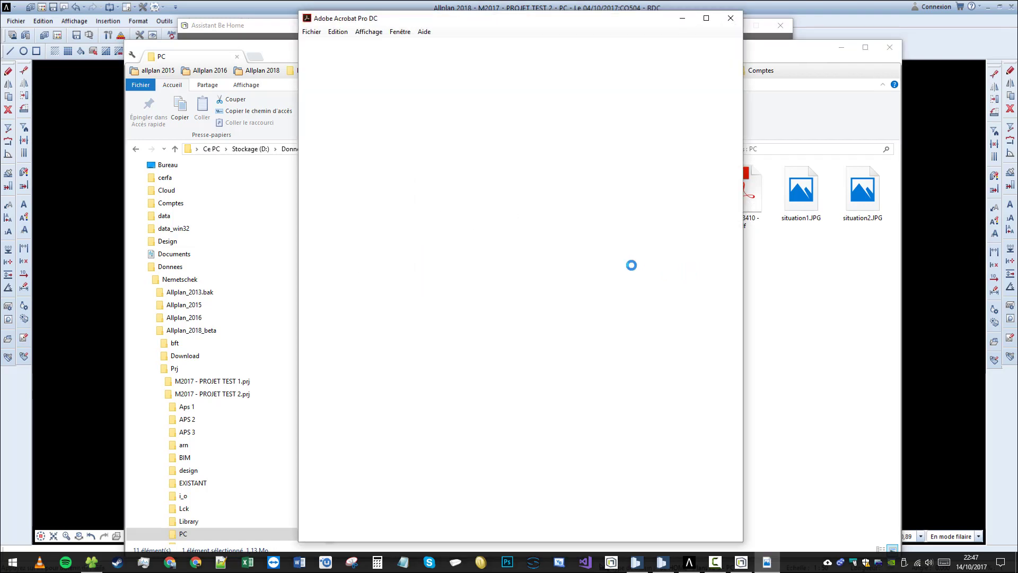
Examine the applicant identity section of the generated CERFA form
{"action": "scroll", "coordinate": [512, 205], "scroll_direction": "down", "scroll_amount": 15}
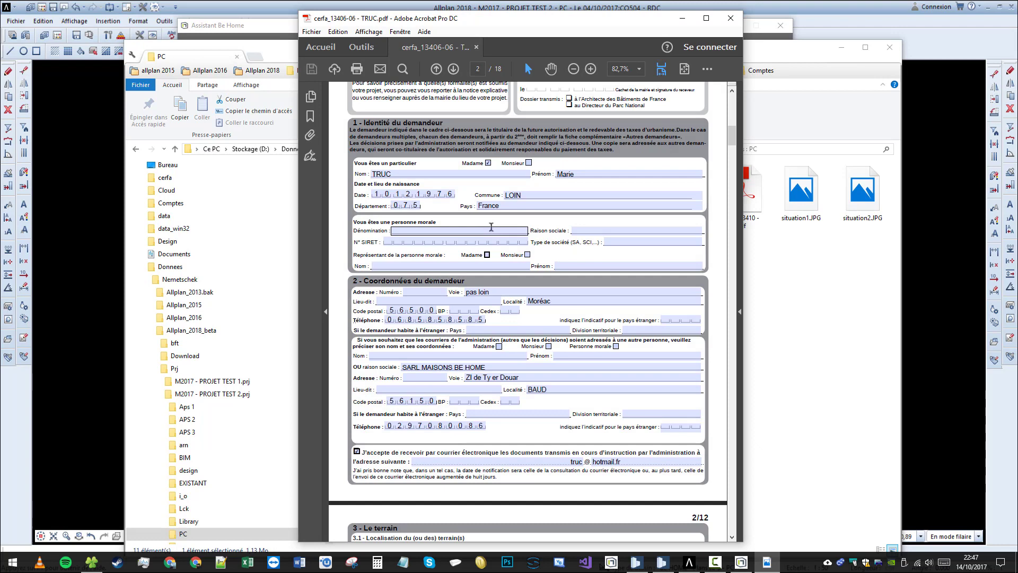
{"action": "key", "text": "Tab"}
{"action": "key", "text": "Tab"}
{"action": "key", "text": "Tab"}
{"action": "key", "text": "Tab"}
{"action": "key", "text": "Tab"}
{"action": "key", "text": "Tab"}
{"action": "scroll", "coordinate": [533, 179], "scroll_direction": "down", "scroll_amount": 1}
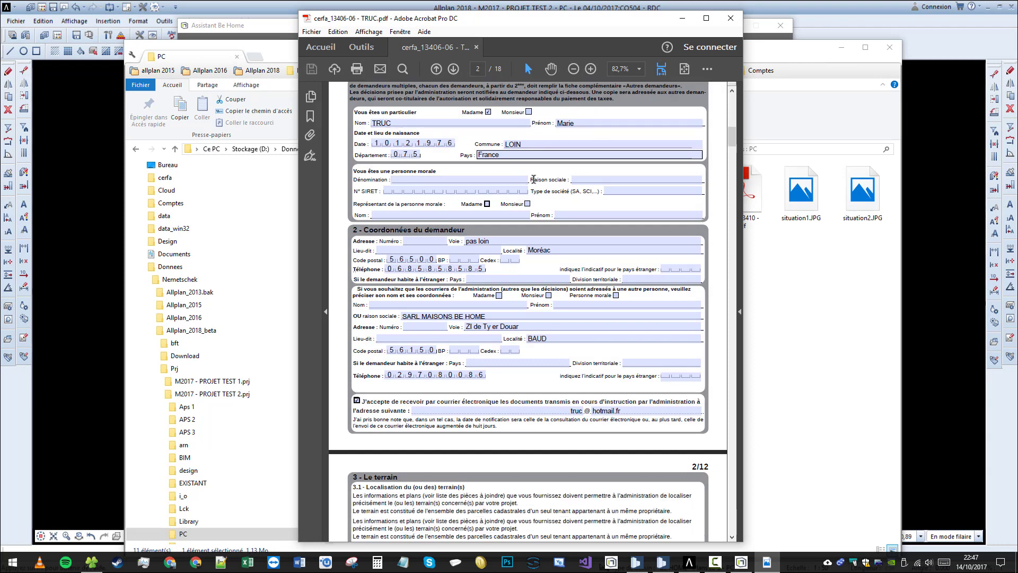
{"action": "scroll", "coordinate": [374, 194], "scroll_direction": "down", "scroll_amount": 1}
Examine the applicant's contact details and correspondence address in section 2 of the CERFA form
{"action": "left_click", "coordinate": [386, 200]}
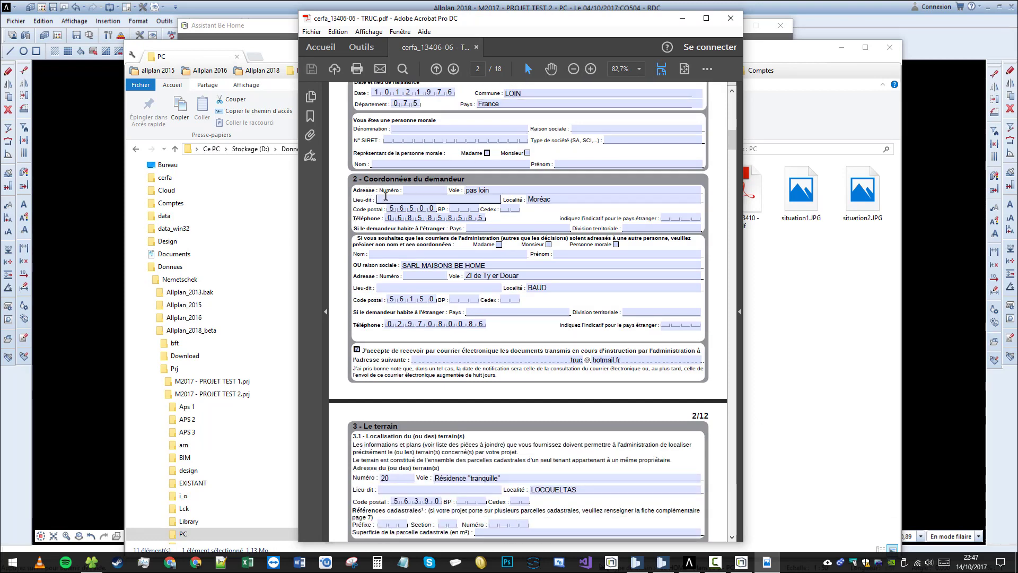
{"action": "key", "text": "Tab"}
{"action": "key", "text": "Tab"}
{"action": "key", "text": "Tab"}
{"action": "key", "text": "Tab"}
{"action": "key", "text": "Tab"}
{"action": "key", "text": "Tab"}
{"action": "key", "text": "Tab"}
{"action": "key", "text": "Tab"}
{"action": "key", "text": "Tab"}
{"action": "key", "text": "Tab"}
{"action": "key", "text": "Tab"}
{"action": "key", "text": "Tab"}
{"action": "key", "text": "Tab"}
{"action": "key", "text": "Tab"}
{"action": "scroll", "coordinate": [608, 209], "scroll_direction": "down", "scroll_amount": 1}
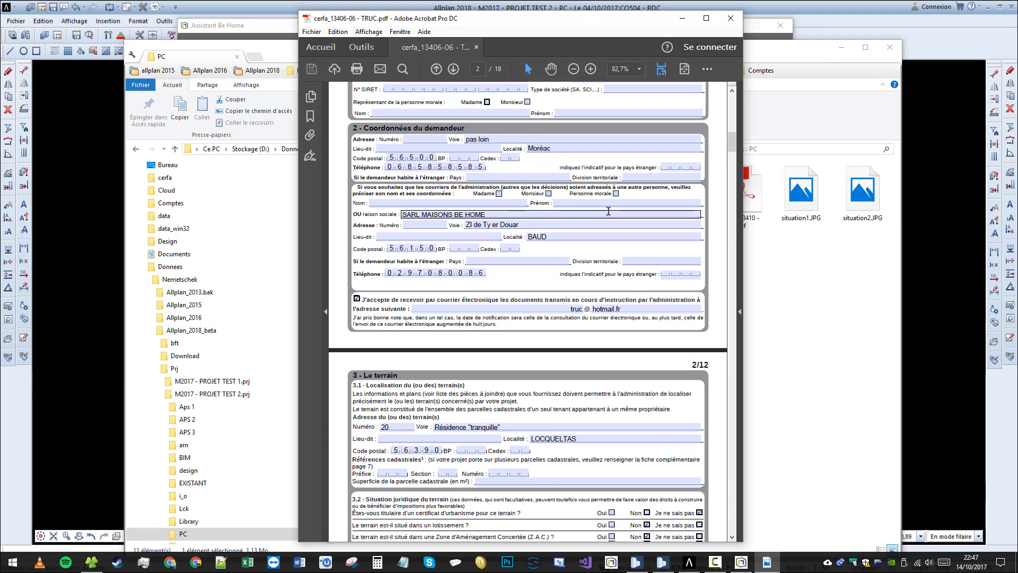
{"action": "left_click", "coordinate": [452, 194]}
Examine the CERFA sections on the land, architect, nature of the works, complementary information and floor areas
{"action": "scroll", "coordinate": [514, 196], "scroll_direction": "down", "scroll_amount": 4}
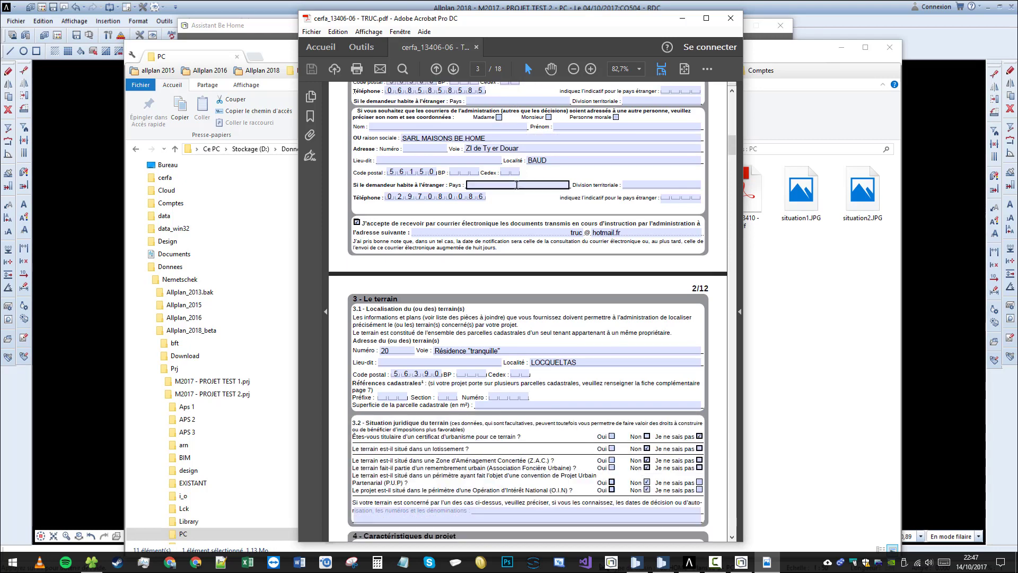
{"action": "scroll", "coordinate": [523, 190], "scroll_direction": "down", "scroll_amount": 8}
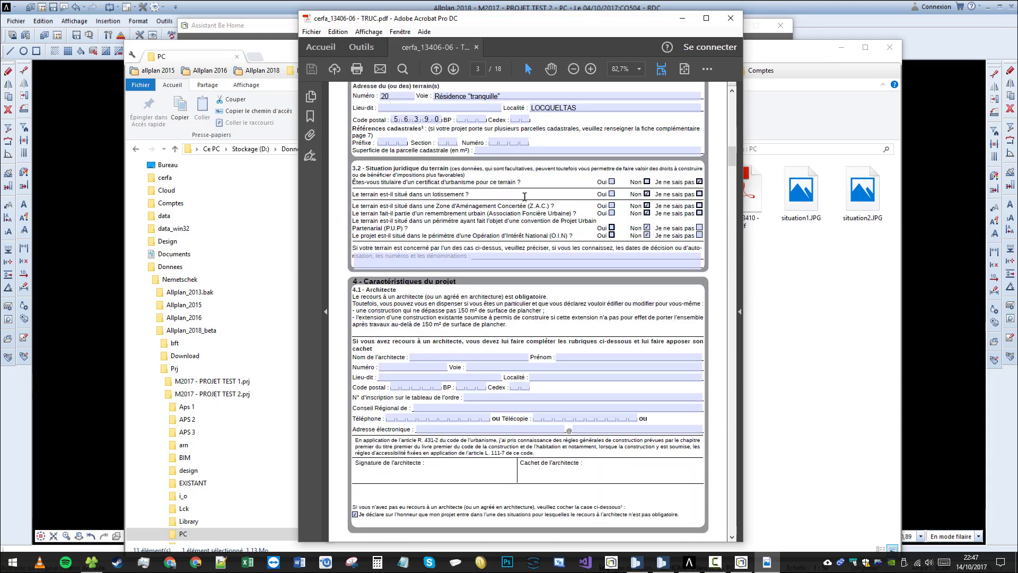
{"action": "scroll", "coordinate": [473, 198], "scroll_direction": "up", "scroll_amount": 2}
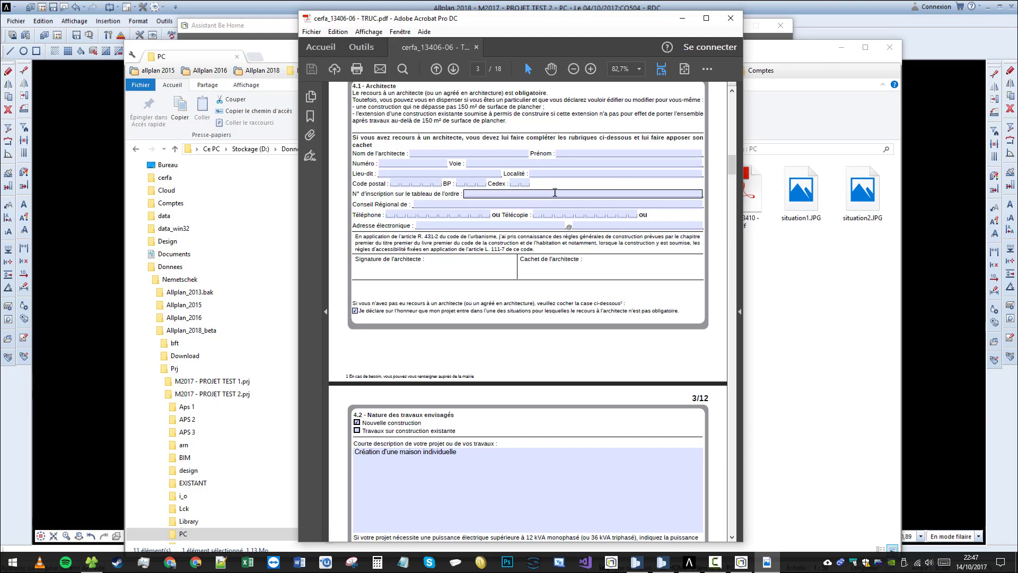
{"action": "scroll", "coordinate": [530, 276], "scroll_direction": "down", "scroll_amount": 2}
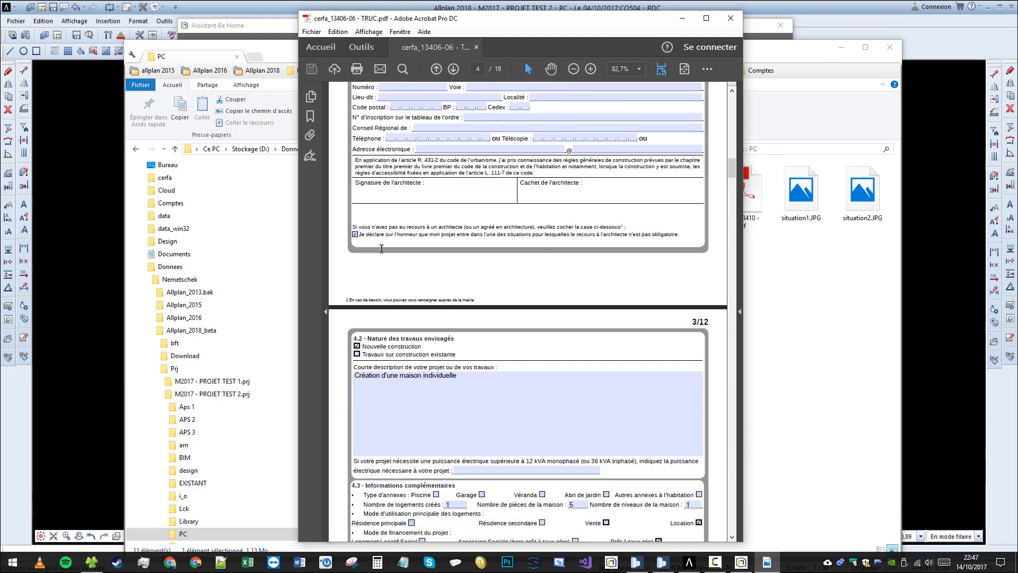
{"action": "scroll", "coordinate": [530, 223], "scroll_direction": "down", "scroll_amount": 3}
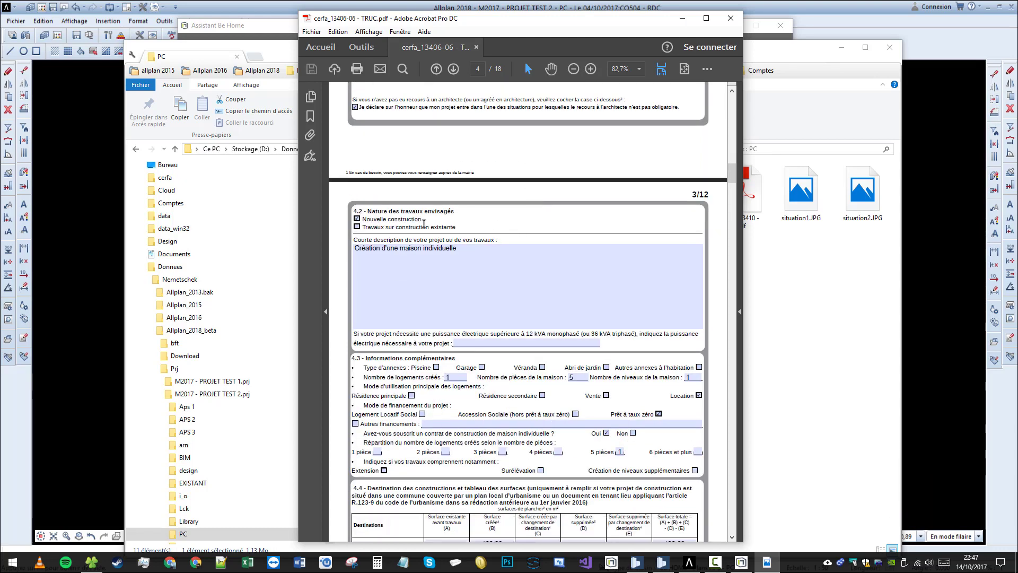
{"action": "scroll", "coordinate": [493, 175], "scroll_direction": "down", "scroll_amount": 2}
{"action": "scroll", "coordinate": [567, 237], "scroll_direction": "down", "scroll_amount": 1}
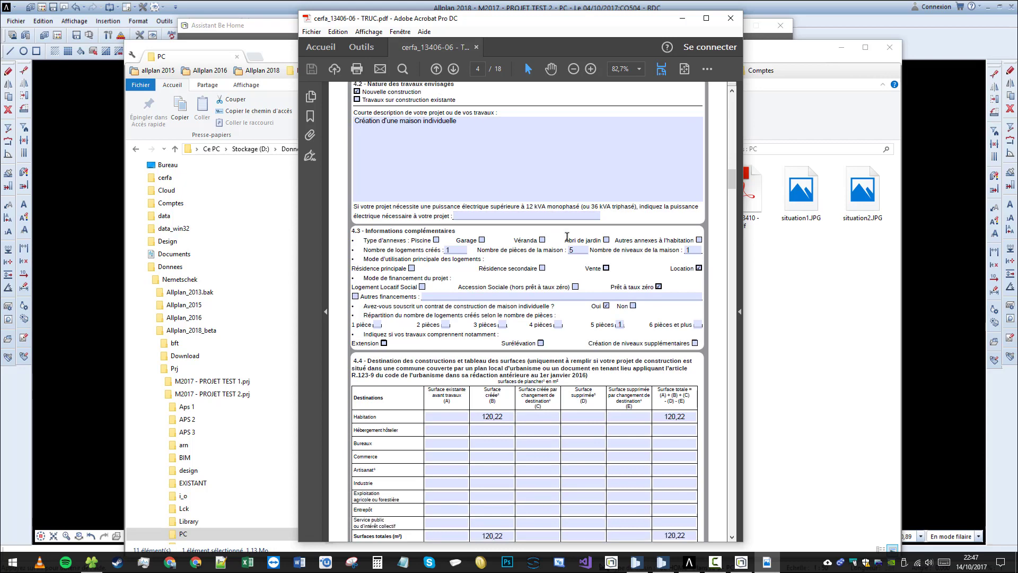
Examine the CERFA floor area tables, demolition section and the parcel entries on the supplementary cadastral references sheet
{"action": "scroll", "coordinate": [567, 237], "scroll_direction": "down", "scroll_amount": 1}
{"action": "scroll", "coordinate": [499, 154], "scroll_direction": "down", "scroll_amount": 10}
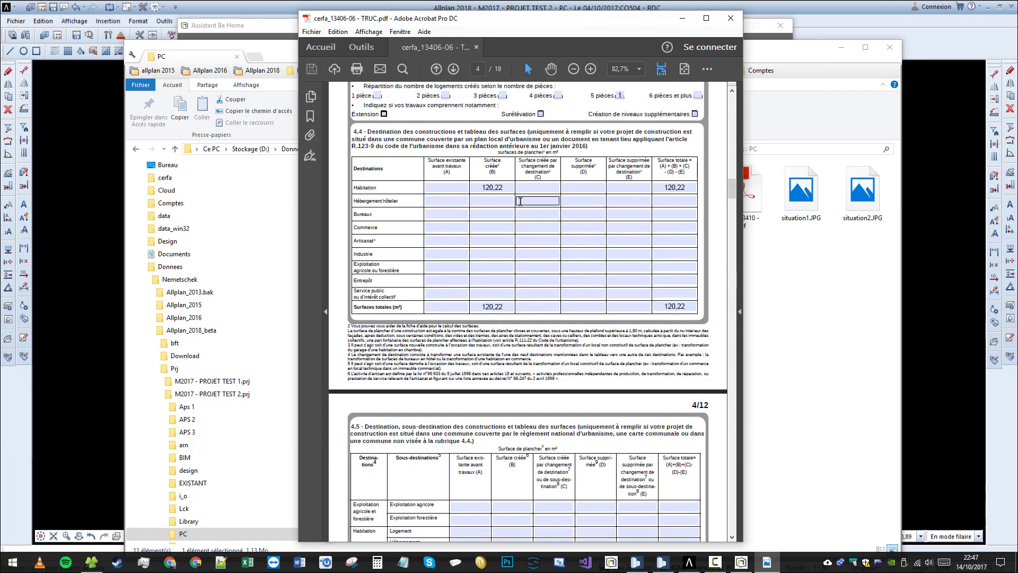
{"action": "scroll", "coordinate": [578, 265], "scroll_direction": "down", "scroll_amount": 20}
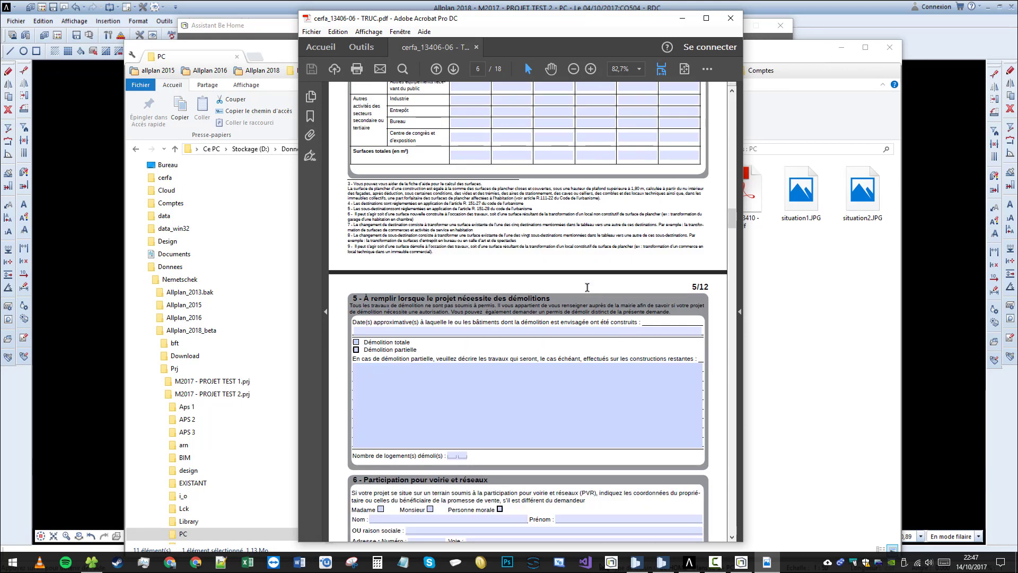
{"action": "scroll", "coordinate": [599, 333], "scroll_direction": "down", "scroll_amount": 18}
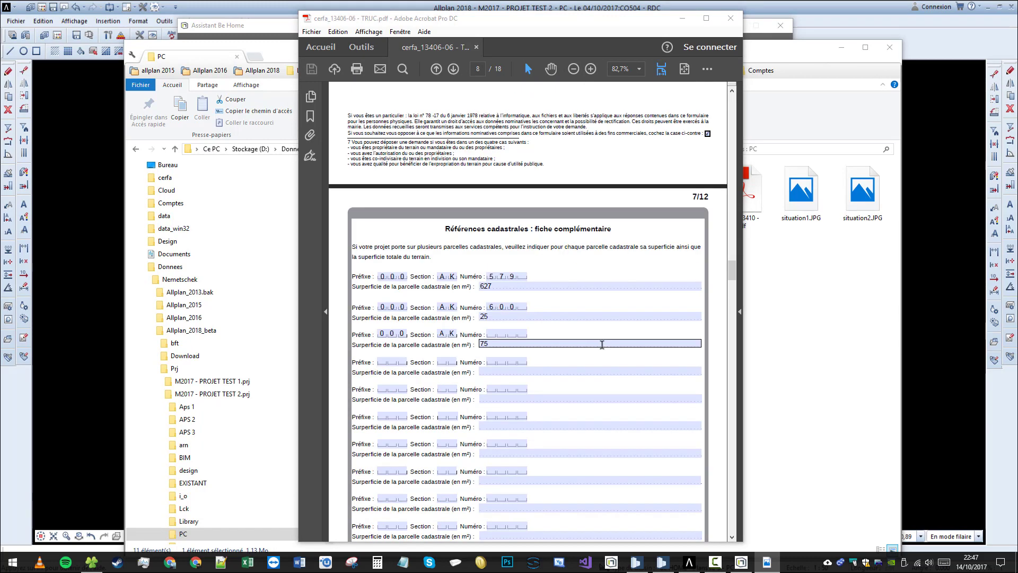
{"action": "left_click", "coordinate": [503, 289]}
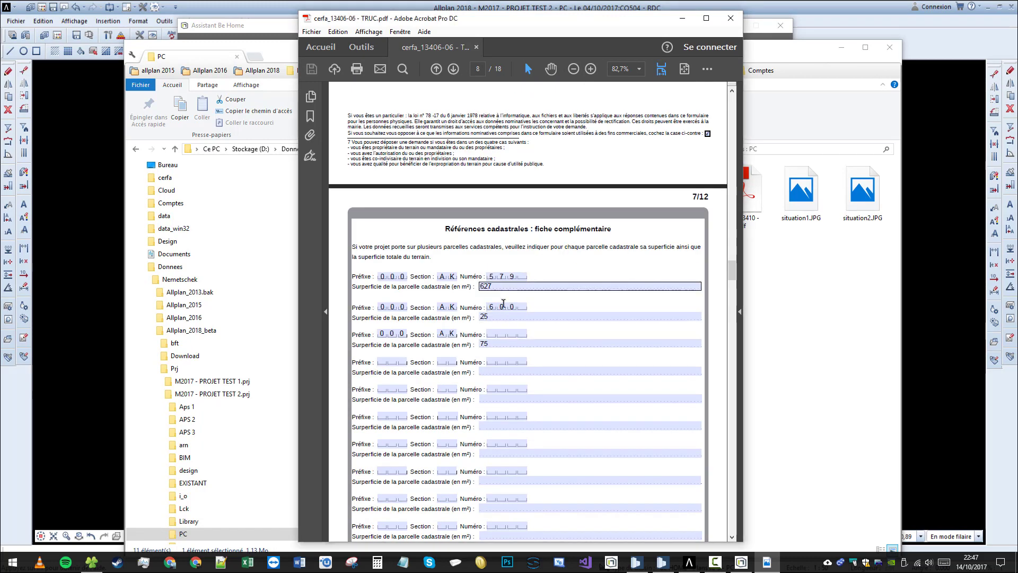
{"action": "left_click", "coordinate": [519, 344]}
{"action": "left_click", "coordinate": [508, 307]}
{"action": "left_click", "coordinate": [508, 334]}
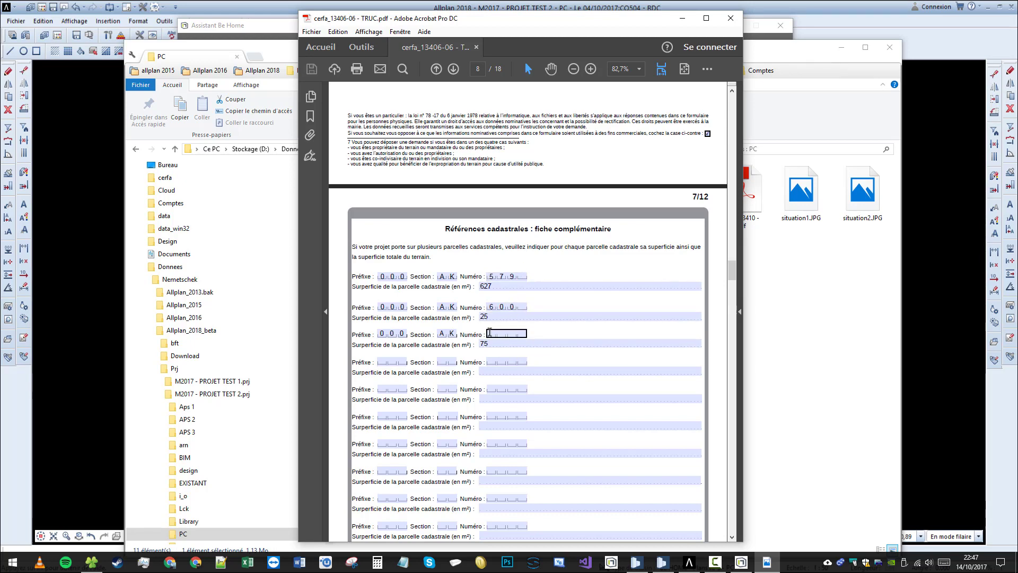
{"action": "left_click", "coordinate": [514, 342]}
Examine the total land area, the attachments list and the taxable area declaration of the CERFA form, and close the PDF
{"action": "scroll", "coordinate": [664, 284], "scroll_direction": "down", "scroll_amount": 8}
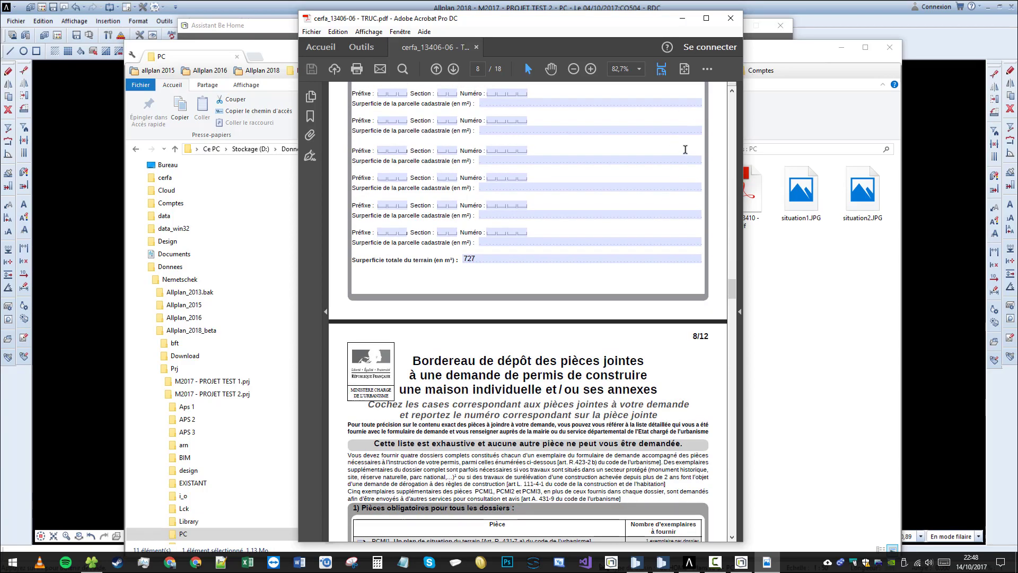
{"action": "scroll", "coordinate": [699, 249], "scroll_direction": "down", "scroll_amount": 4}
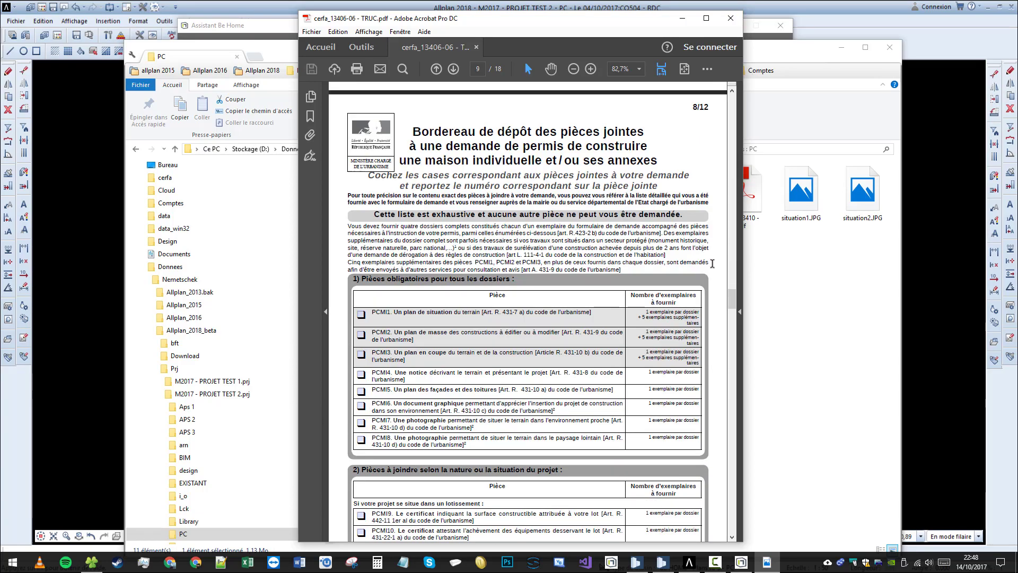
{"action": "left_click_drag", "start_coordinate": [731, 302], "coordinate": [731, 400]}
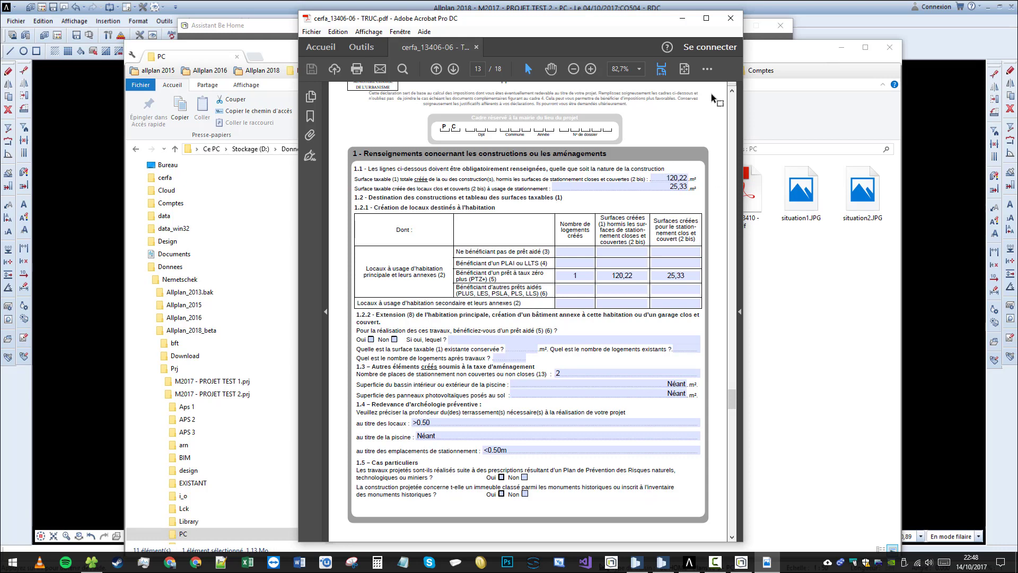
{"action": "left_click", "coordinate": [731, 18]}
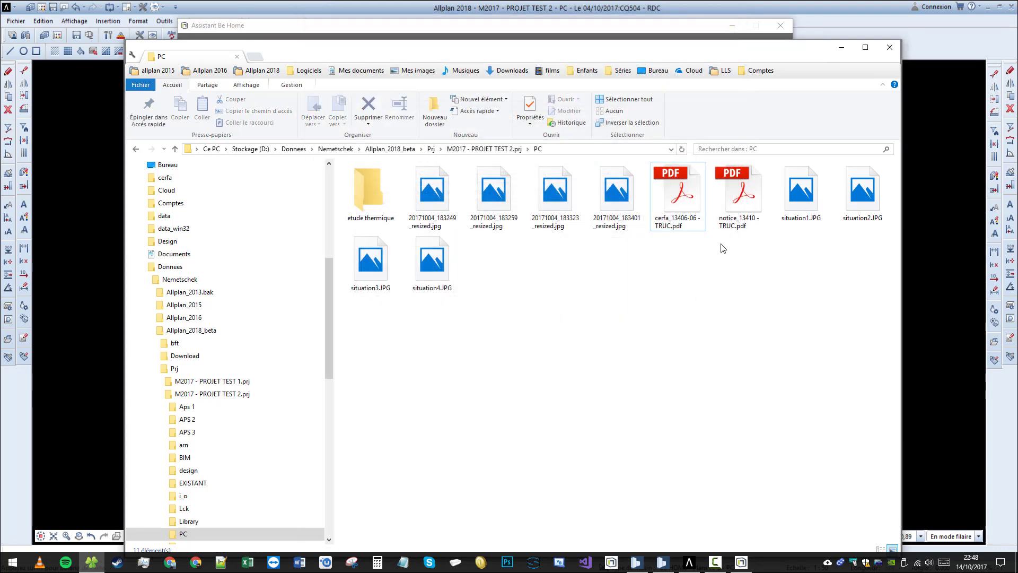
Open the notice_13410 PDF, examine the additional applicant's identity and contact details, and close it
{"action": "double_click", "coordinate": [741, 191]}
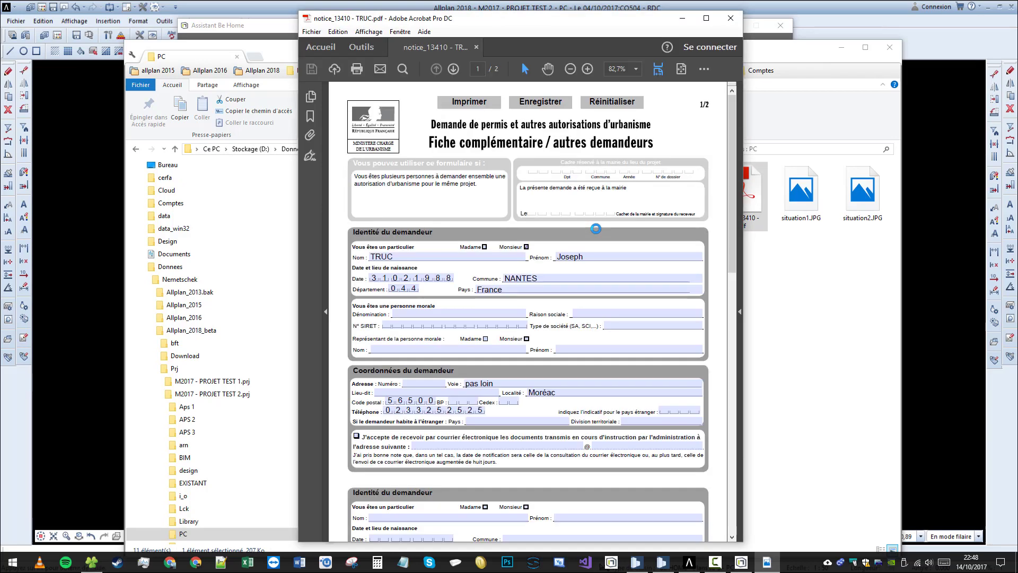
{"action": "scroll", "coordinate": [483, 197], "scroll_direction": "down", "scroll_amount": 2}
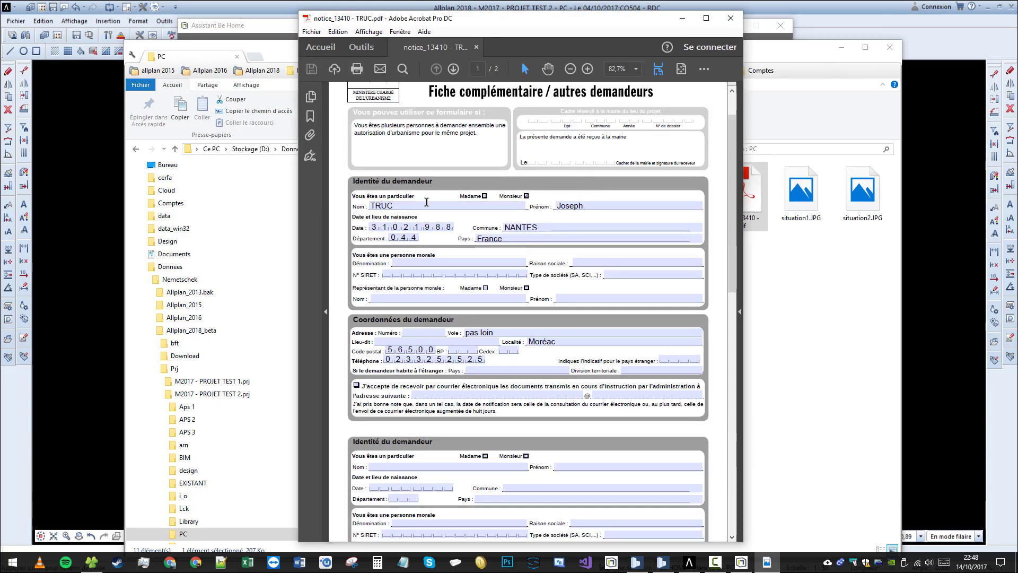
{"action": "scroll", "coordinate": [557, 261], "scroll_direction": "down", "scroll_amount": 3}
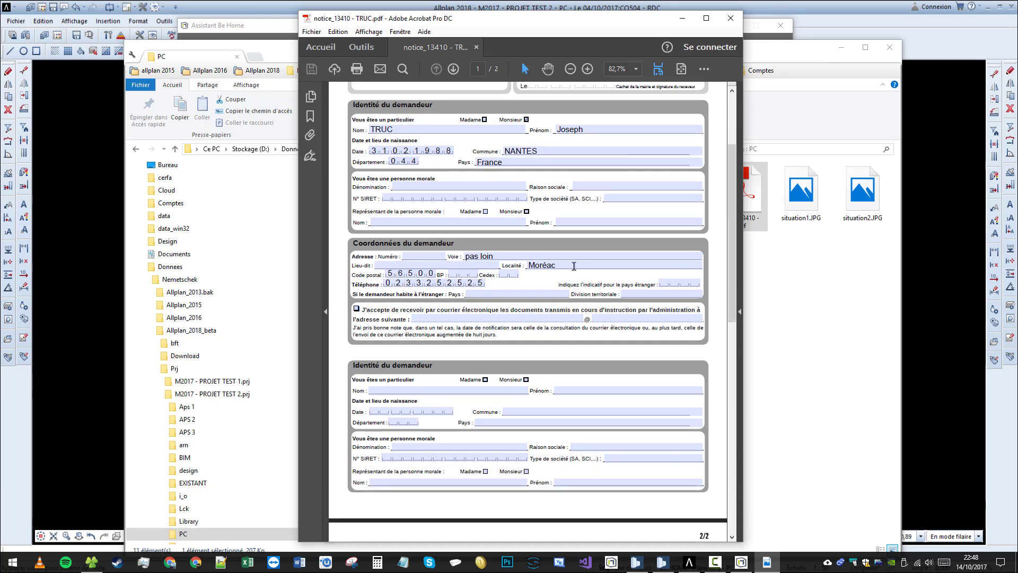
{"action": "scroll", "coordinate": [728, 338], "scroll_direction": "down", "scroll_amount": 2}
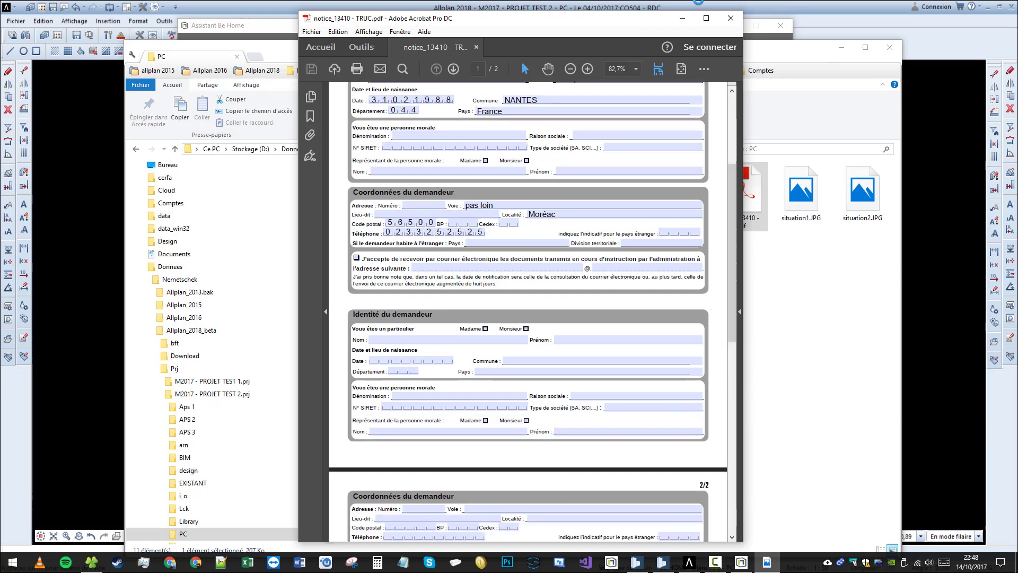
{"action": "left_click", "coordinate": [730, 19]}
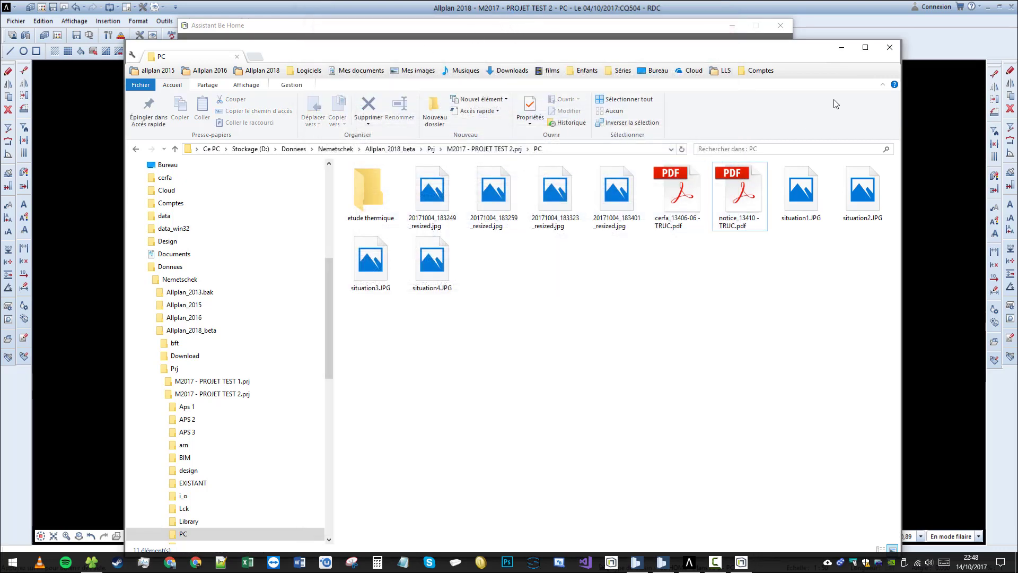
Back in Assistant Be Home, set the project's construction type to Extension and its floor area (Surf plancher) to 40
{"action": "left_click", "coordinate": [842, 47]}
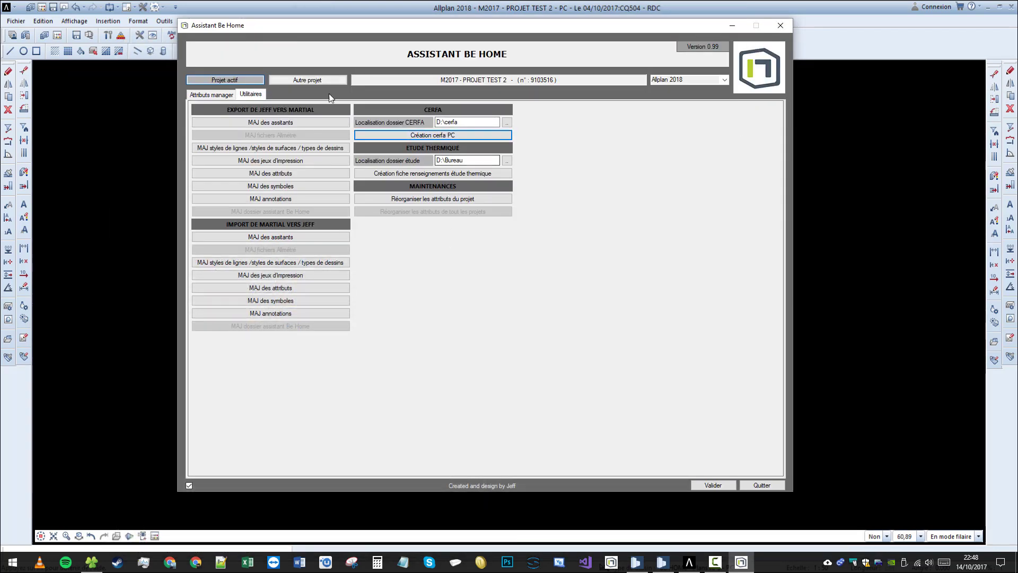
{"action": "left_click", "coordinate": [211, 95]}
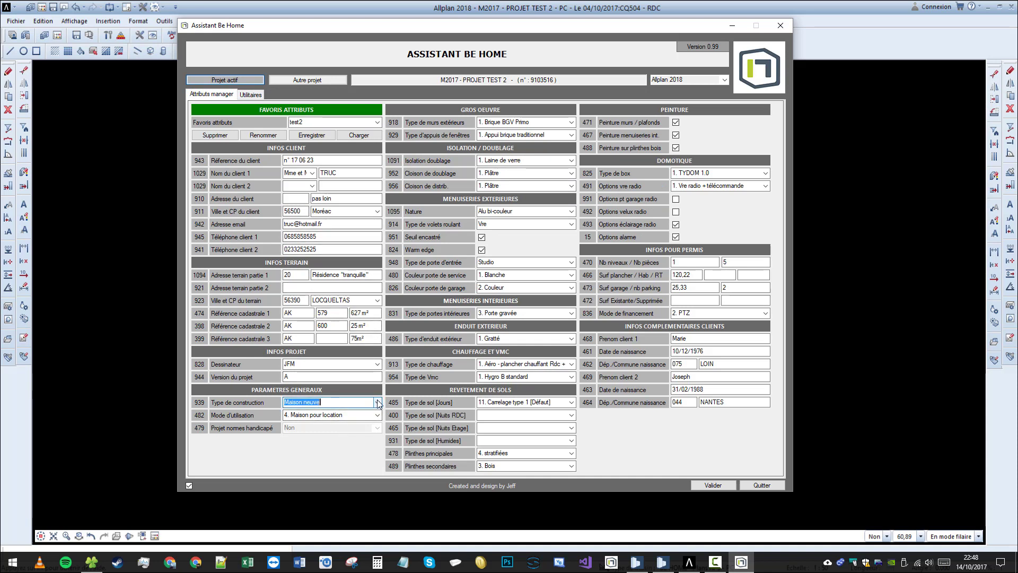
{"action": "left_click", "coordinate": [378, 403]}
{"action": "left_click", "coordinate": [349, 422]}
{"action": "left_click", "coordinate": [692, 274]}
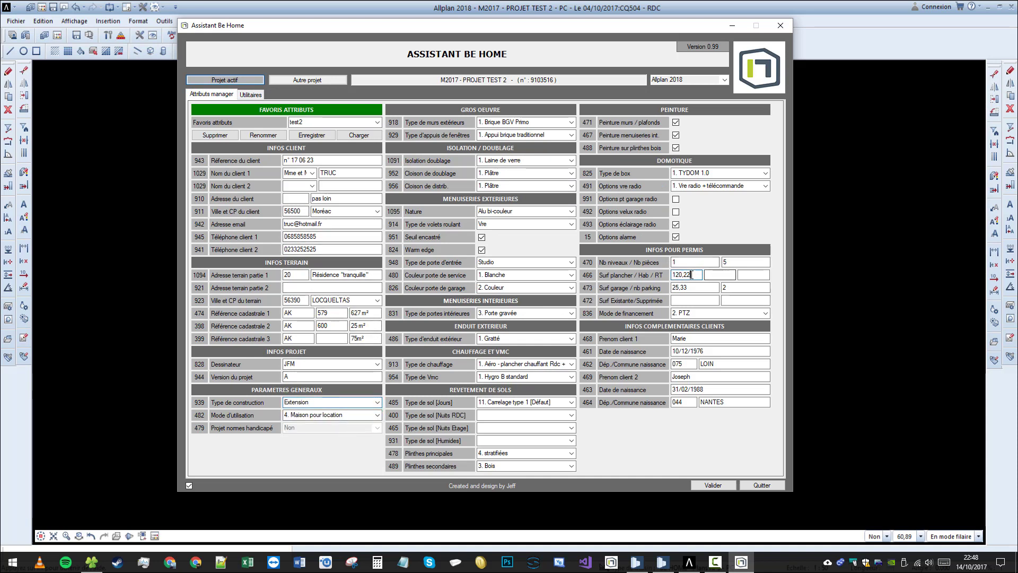
{"action": "double_click", "coordinate": [692, 275]}
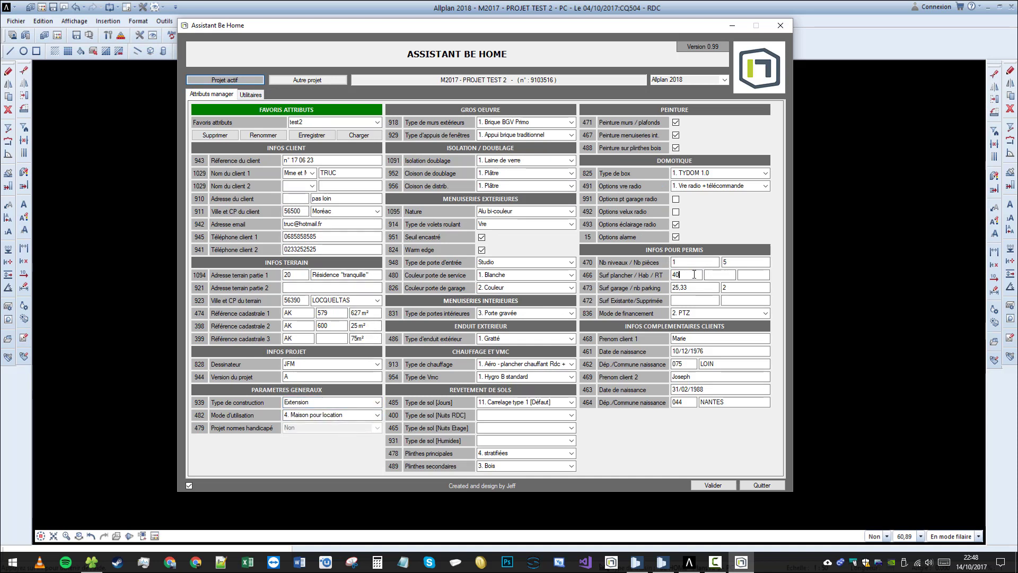
Generate the CERFA DT prior declaration form for the project and acknowledge the finished export
{"action": "left_click", "coordinate": [259, 97]}
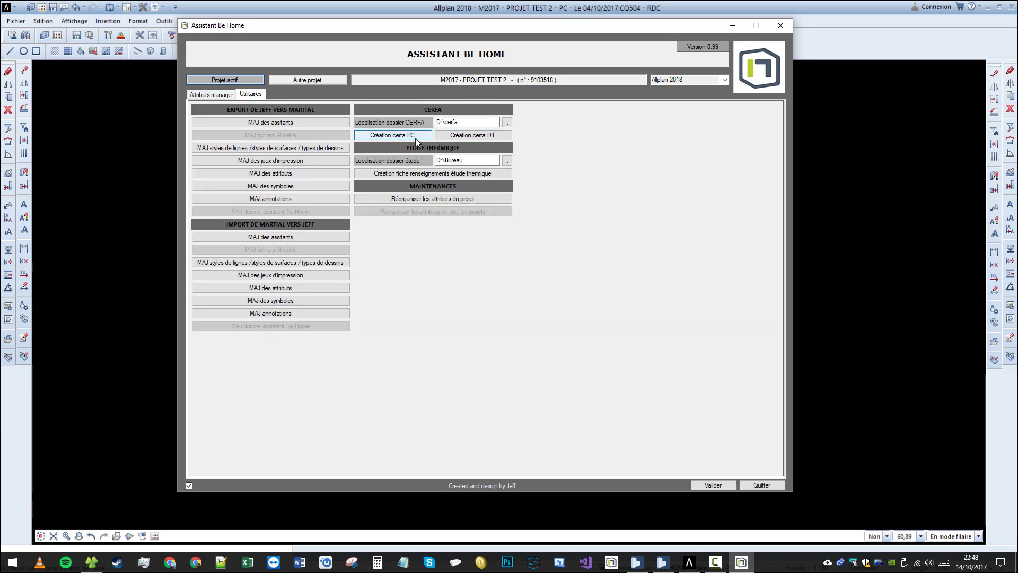
{"action": "left_click", "coordinate": [494, 137]}
{"action": "left_click", "coordinate": [548, 312]}
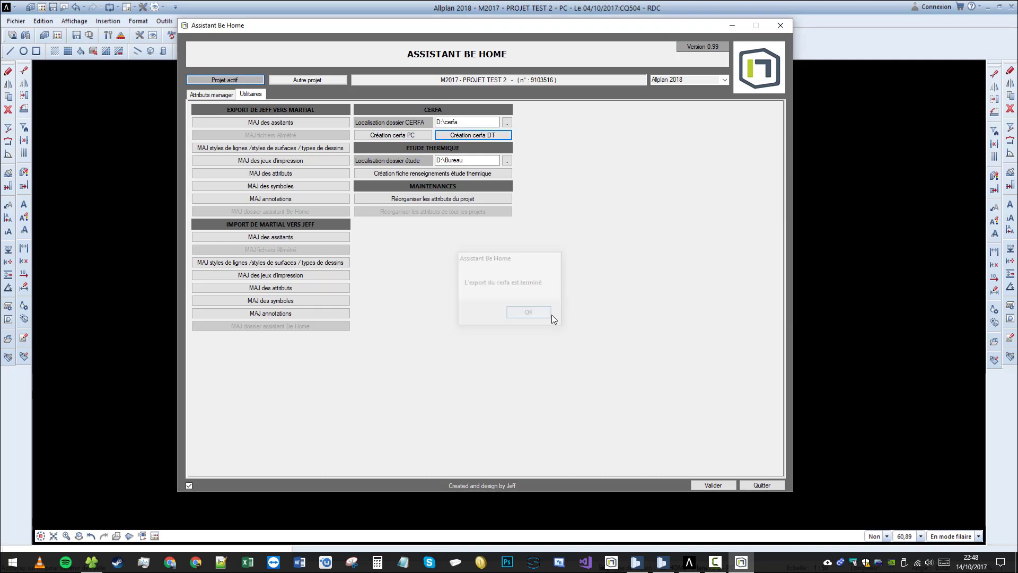
In File Explorer, open the cerfa_13703-06 PDF from the PC folder and examine its title, declarant identity and contact details
{"action": "left_click", "coordinate": [91, 562]}
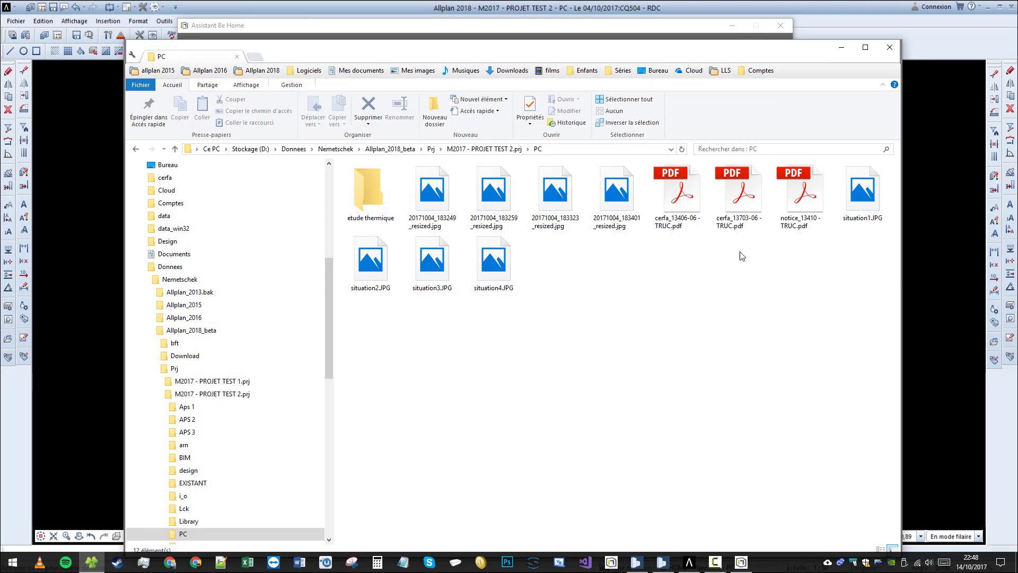
{"action": "double_click", "coordinate": [742, 199]}
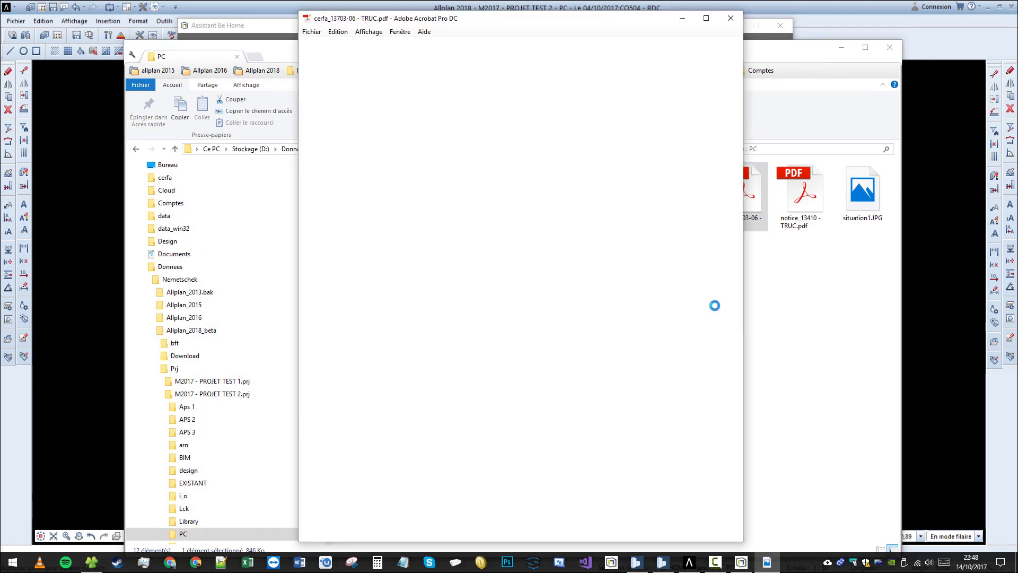
{"action": "left_click_drag", "start_coordinate": [577, 126], "coordinate": [664, 130]}
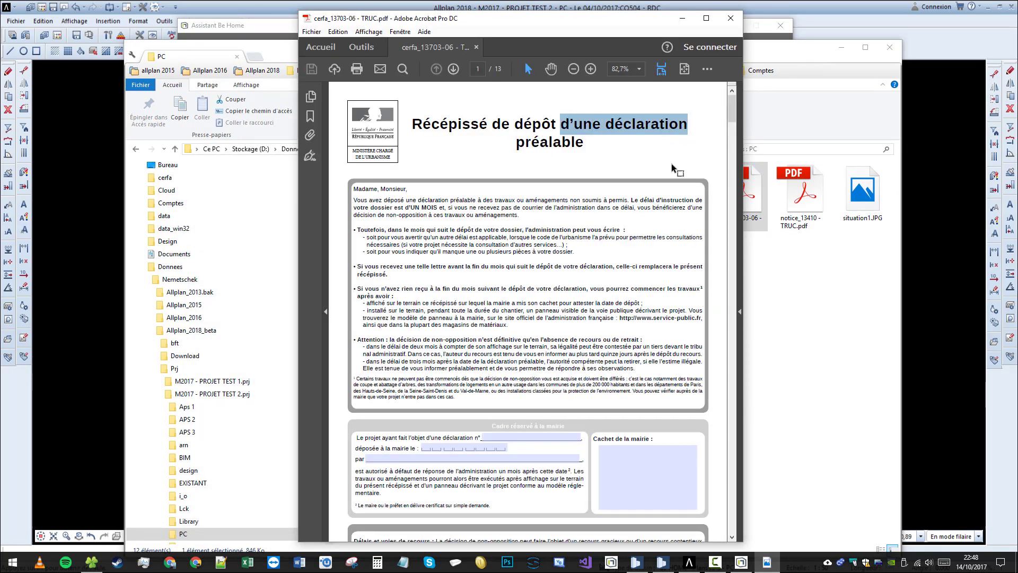
{"action": "scroll", "coordinate": [675, 164], "scroll_direction": "down", "scroll_amount": 15}
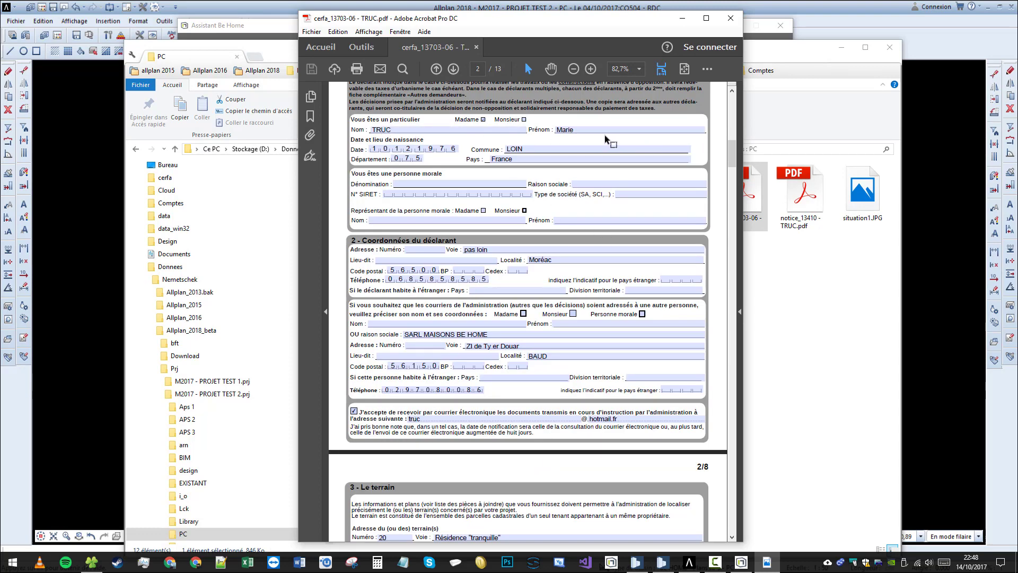
{"action": "scroll", "coordinate": [552, 223], "scroll_direction": "down", "scroll_amount": 2}
Examine the land, project, cadastral reference and taxable area sections of the prior declaration form, and close the PDF
{"action": "scroll", "coordinate": [557, 239], "scroll_direction": "down", "scroll_amount": 20}
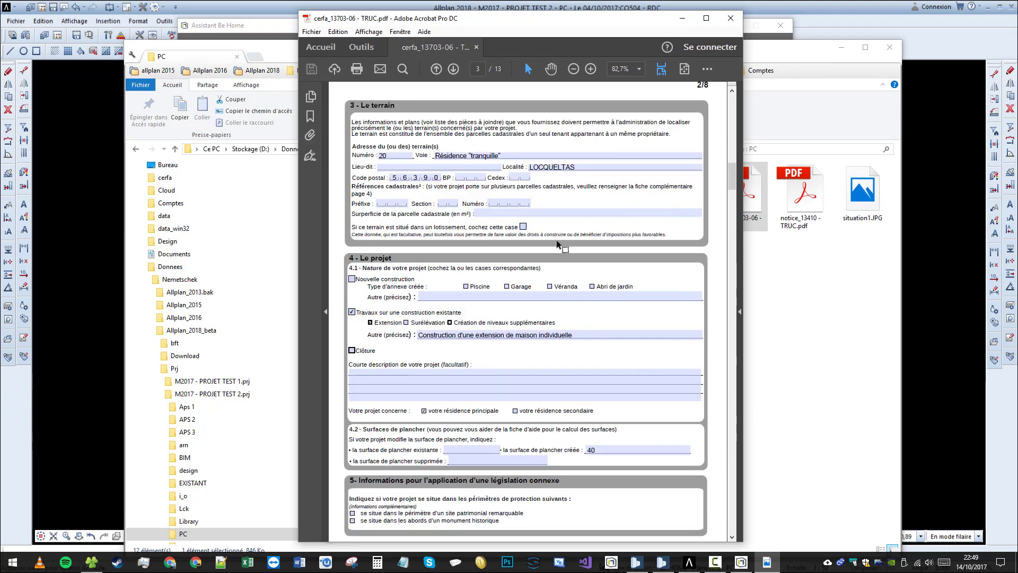
{"action": "scroll", "coordinate": [561, 245], "scroll_direction": "down", "scroll_amount": 12}
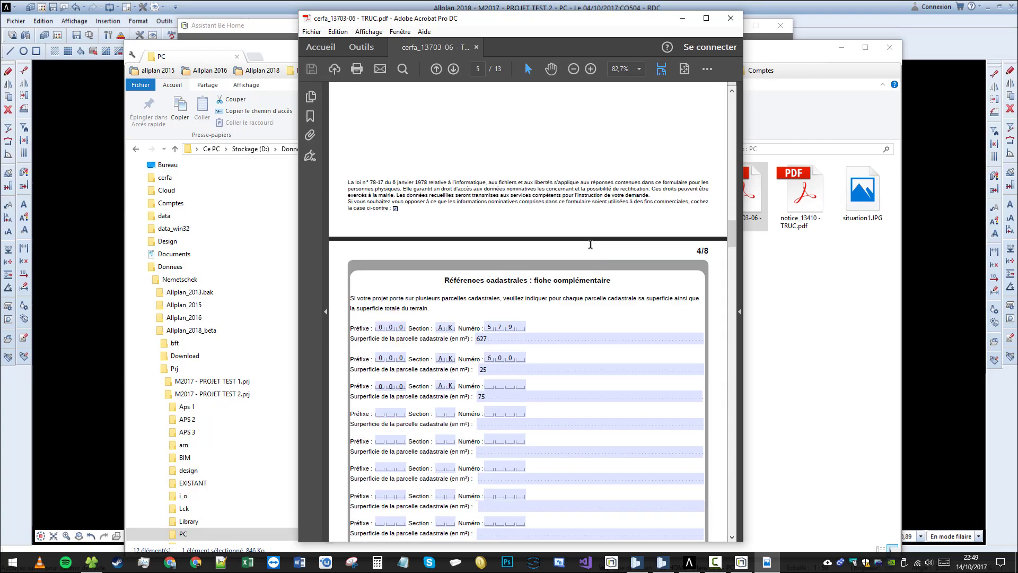
{"action": "scroll", "coordinate": [677, 216], "scroll_direction": "up", "scroll_amount": 2}
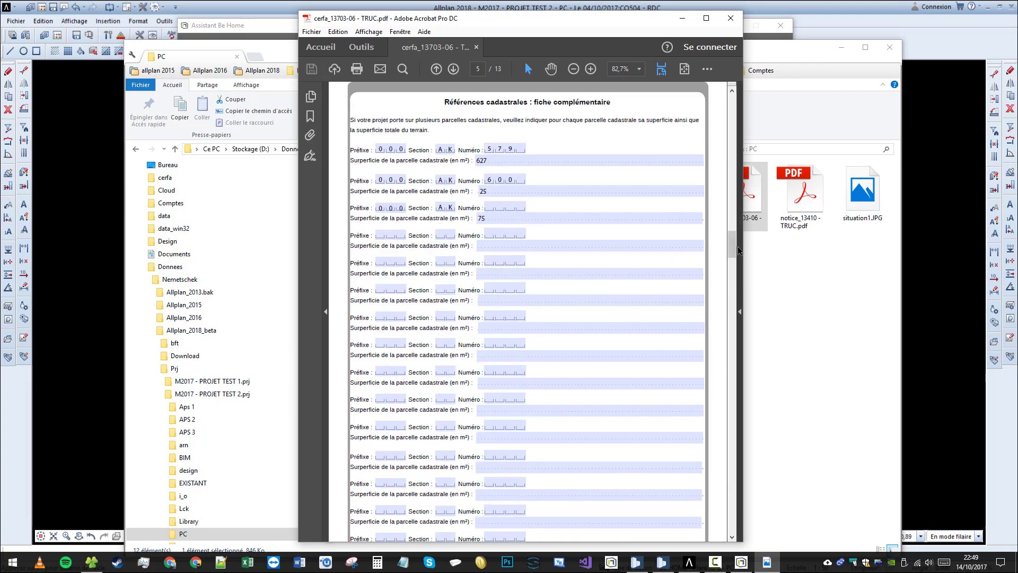
{"action": "left_click_drag", "start_coordinate": [732, 245], "coordinate": [733, 361]}
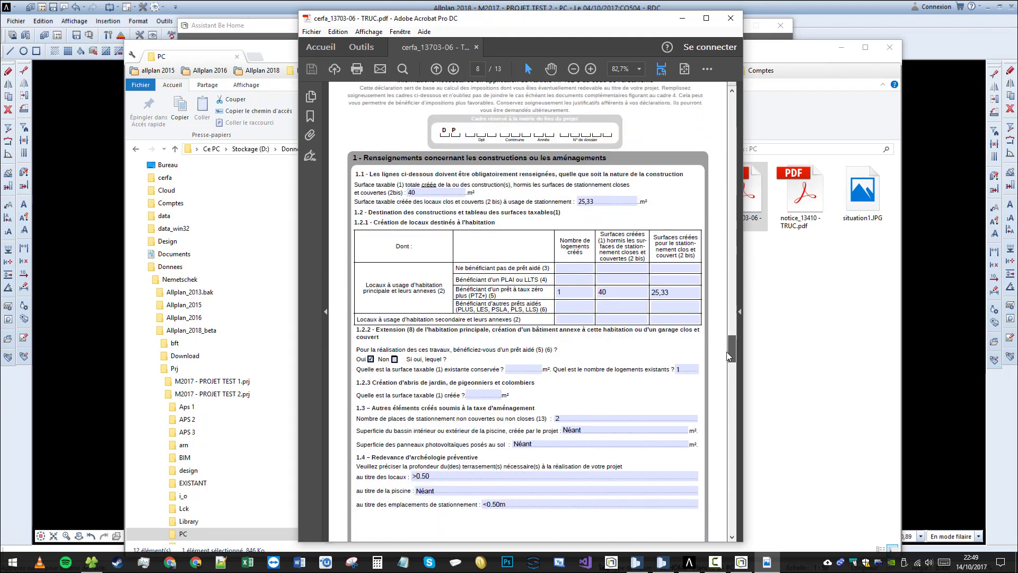
{"action": "left_click", "coordinate": [730, 18]}
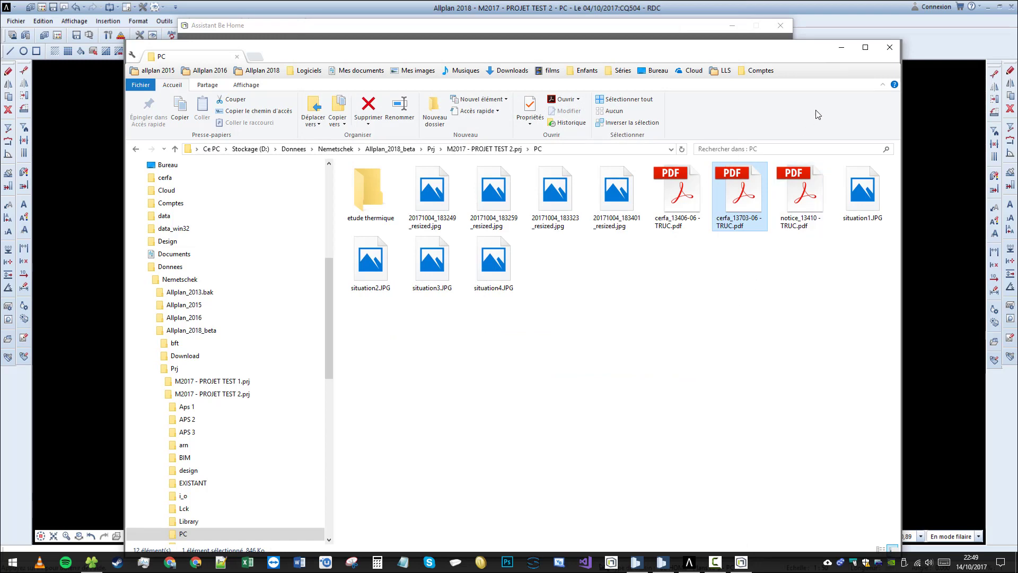
Return to the project attributes in Assistant Be Home and review the floor, garage, parking and existing surface fields for the permit
{"action": "left_click", "coordinate": [841, 47]}
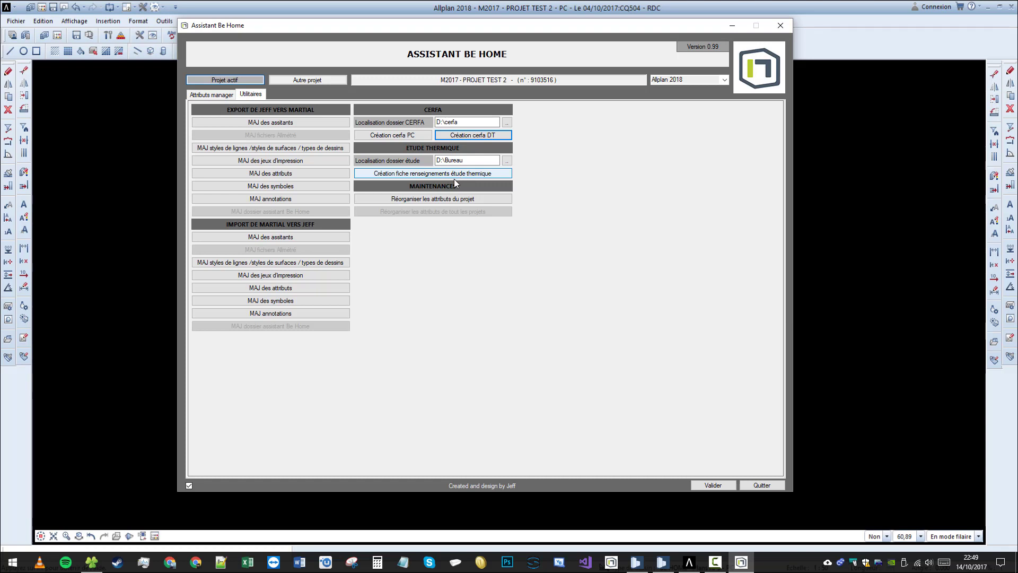
{"action": "left_click", "coordinate": [211, 94]}
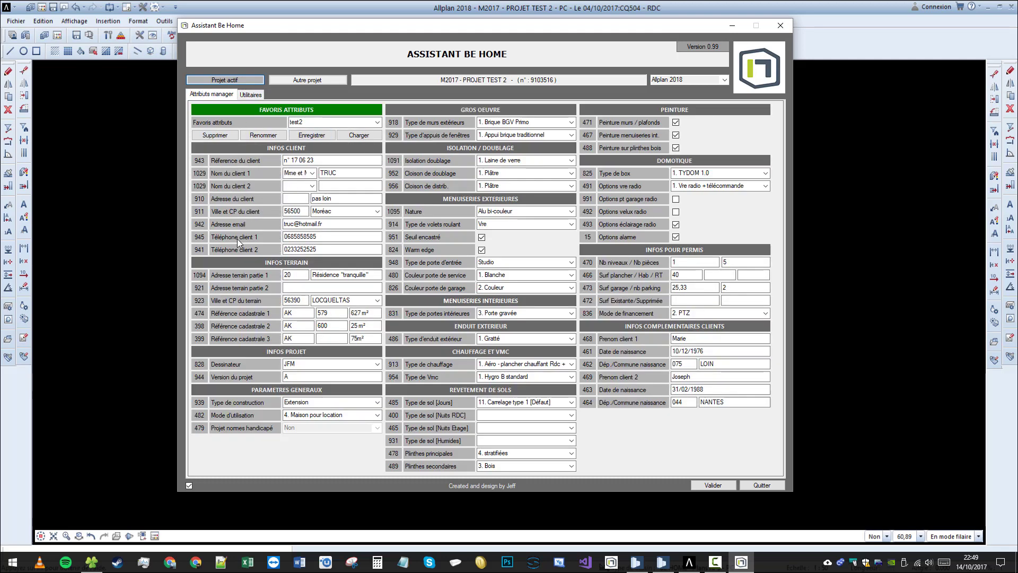
{"action": "key", "text": "ctrl+Tab"}
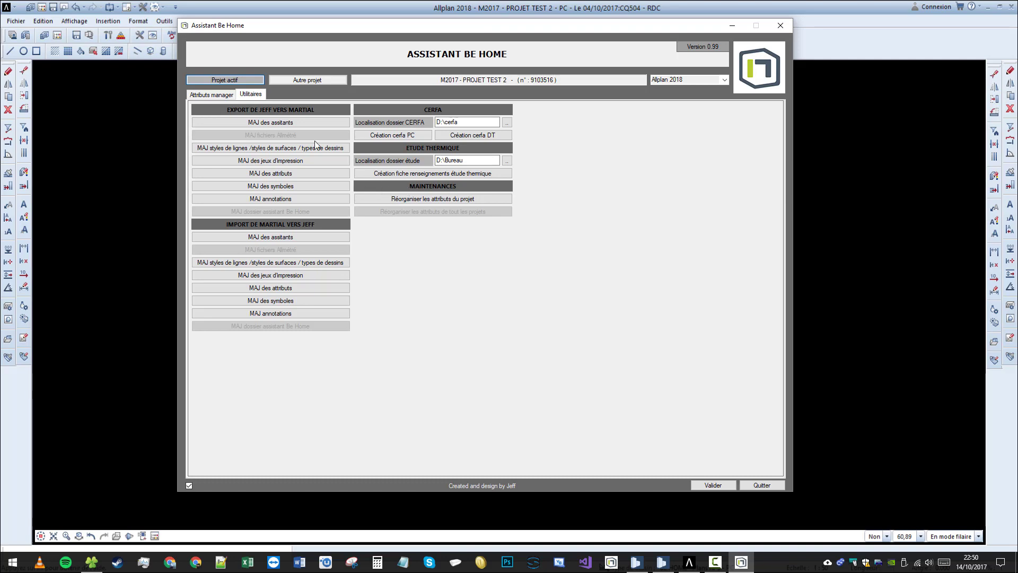
{"action": "left_click", "coordinate": [211, 96]}
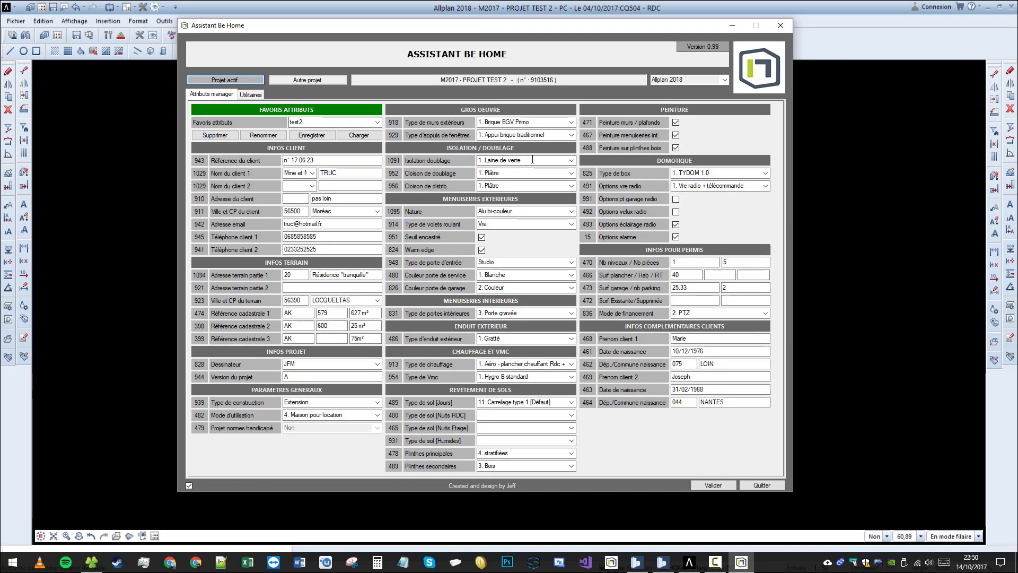
{"action": "left_click", "coordinate": [690, 274]}
{"action": "left_click", "coordinate": [741, 286]}
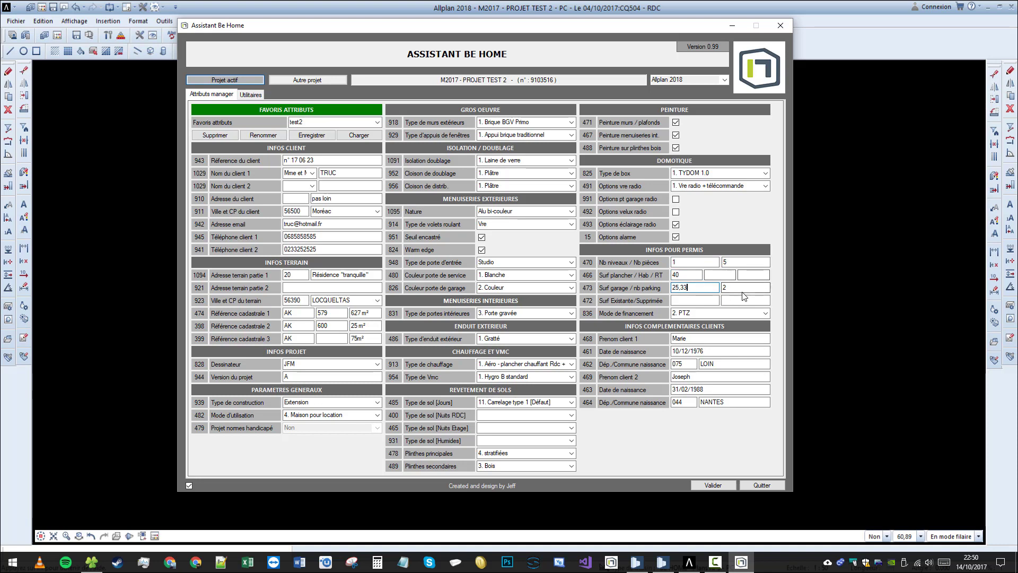
{"action": "left_click", "coordinate": [710, 299]}
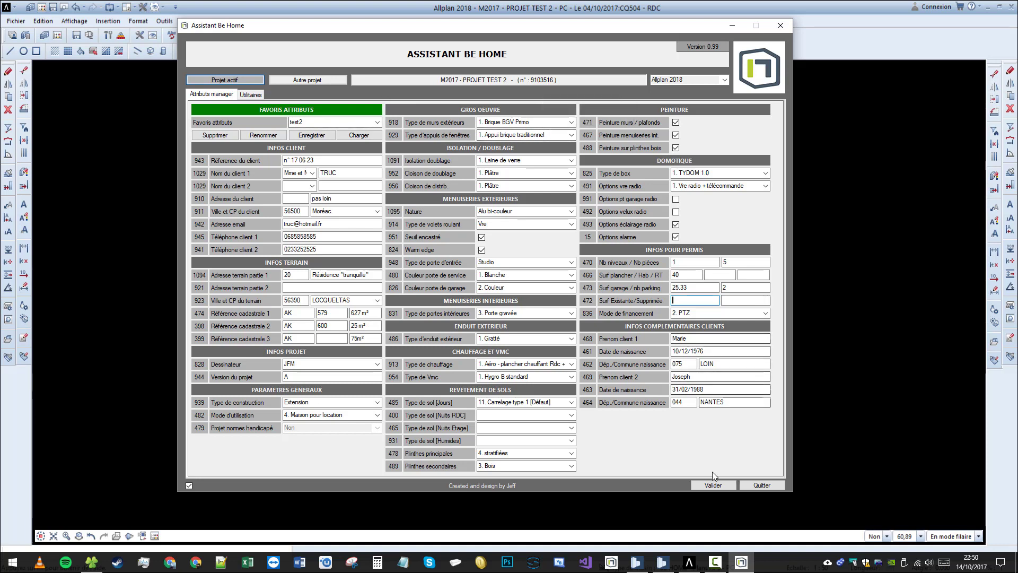
Validate the project attributes and update the 2.00 x 2.15 sliding window of the living room so its annotation follows them
{"action": "left_click", "coordinate": [720, 485]}
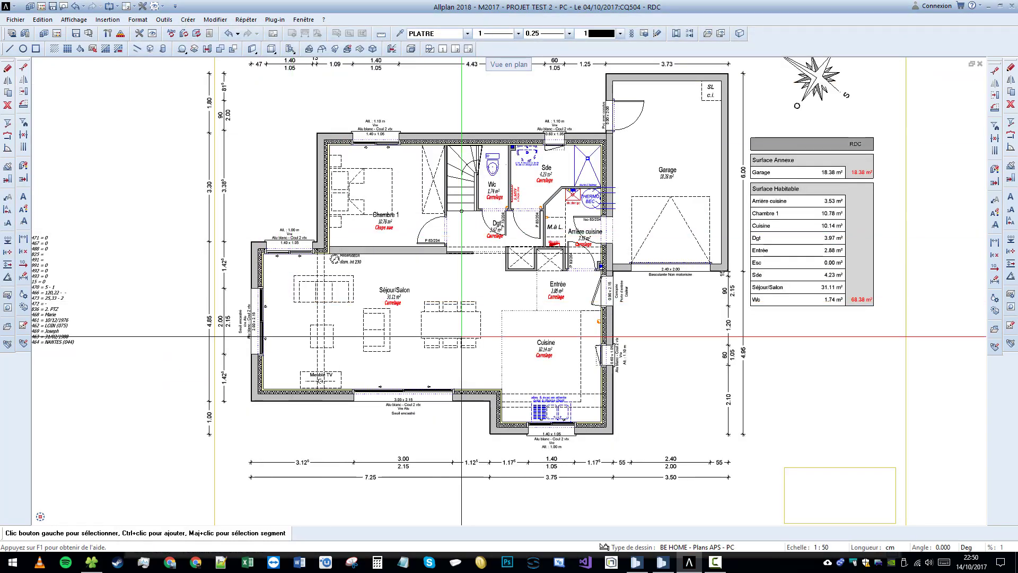
{"action": "scroll", "coordinate": [296, 341], "scroll_direction": "up", "scroll_amount": 3}
{"action": "left_click", "coordinate": [182, 49]}
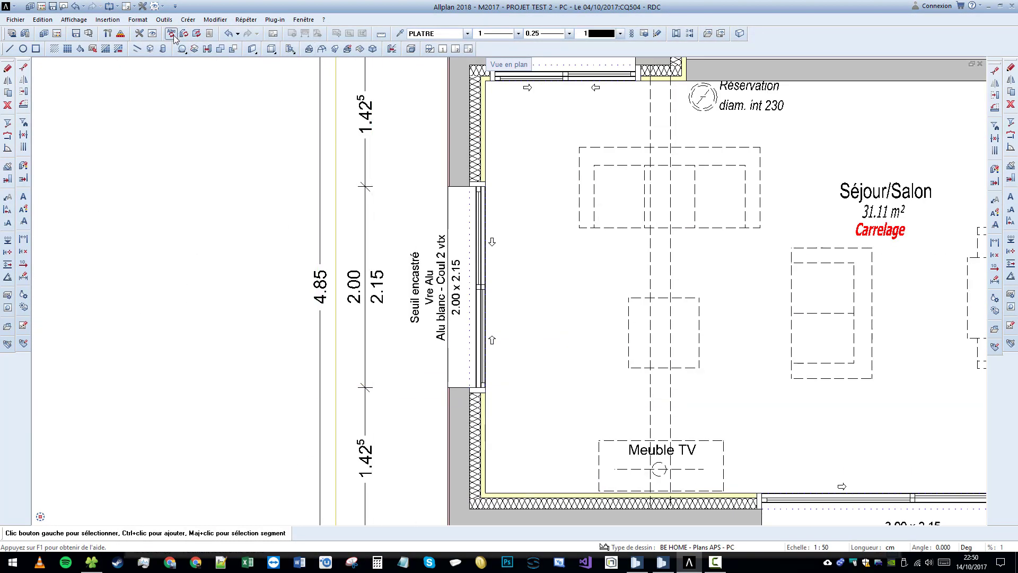
{"action": "scroll", "coordinate": [450, 347], "scroll_direction": "up", "scroll_amount": 2}
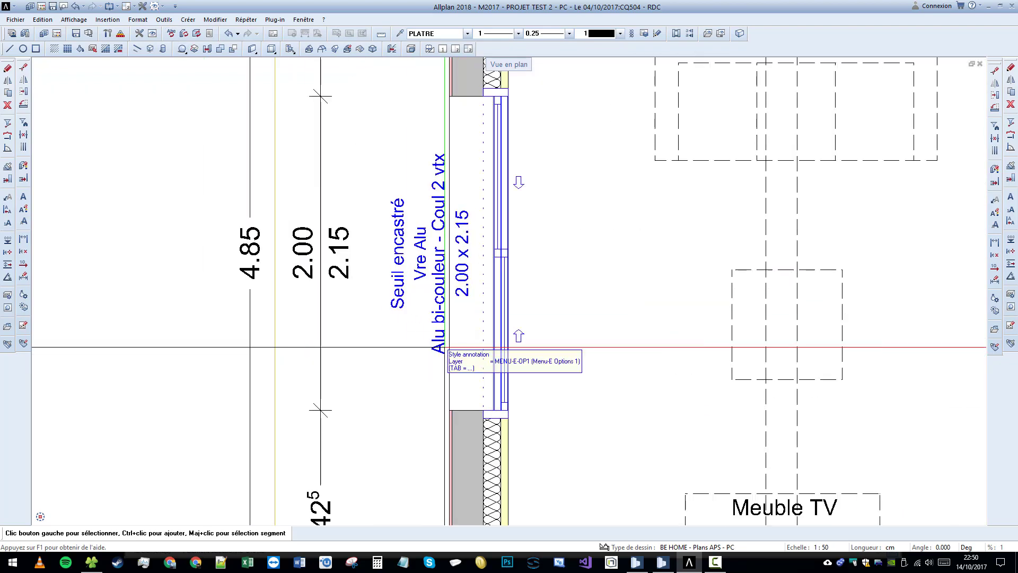
Set the exterior joinery nature to Alu blanc in the project attributes, and check the nature option in the living-room sliding window's properties
{"action": "left_click", "coordinate": [309, 49]}
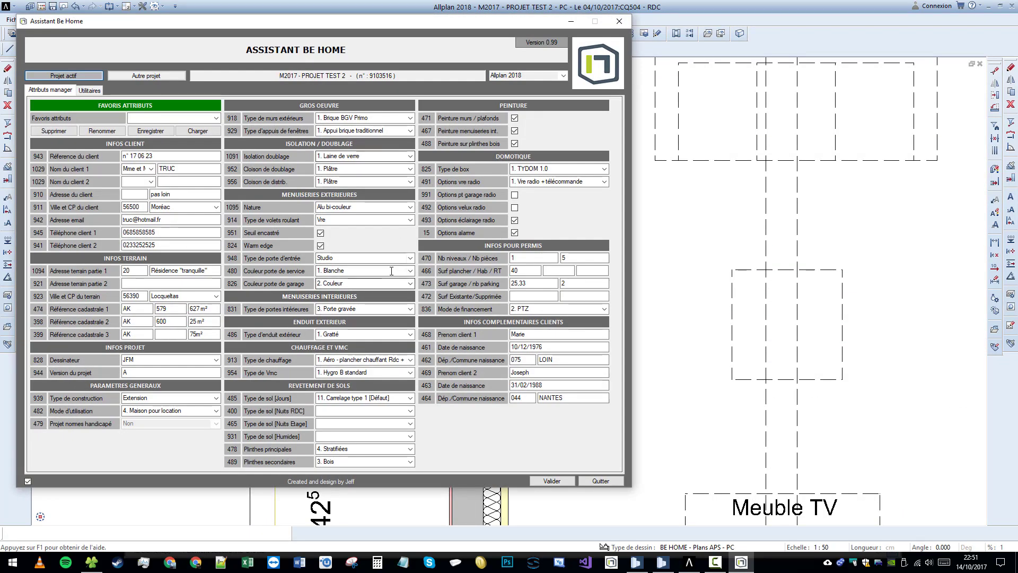
{"action": "left_click", "coordinate": [411, 207]}
{"action": "left_click", "coordinate": [350, 214]}
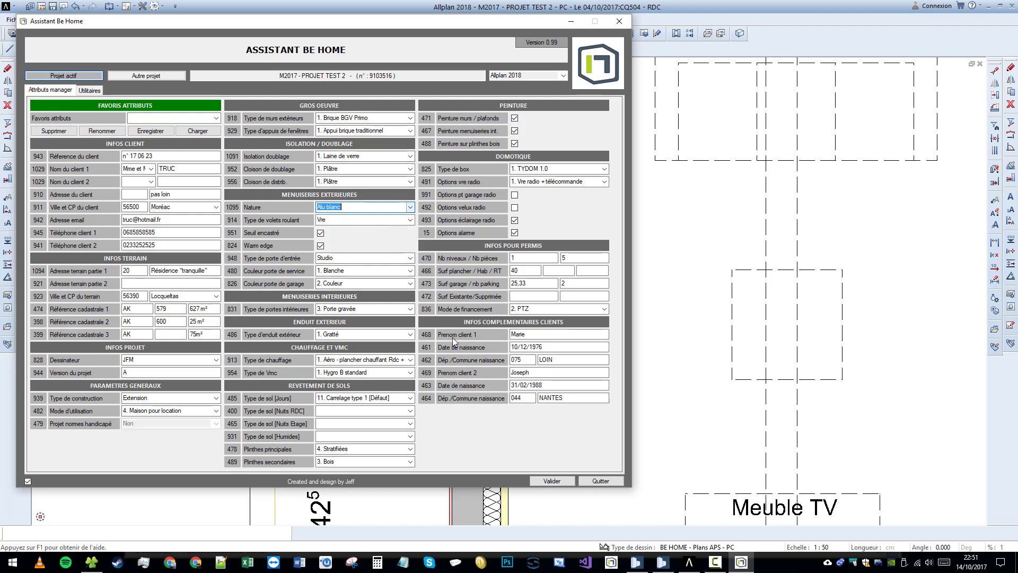
{"action": "left_click", "coordinate": [561, 478]}
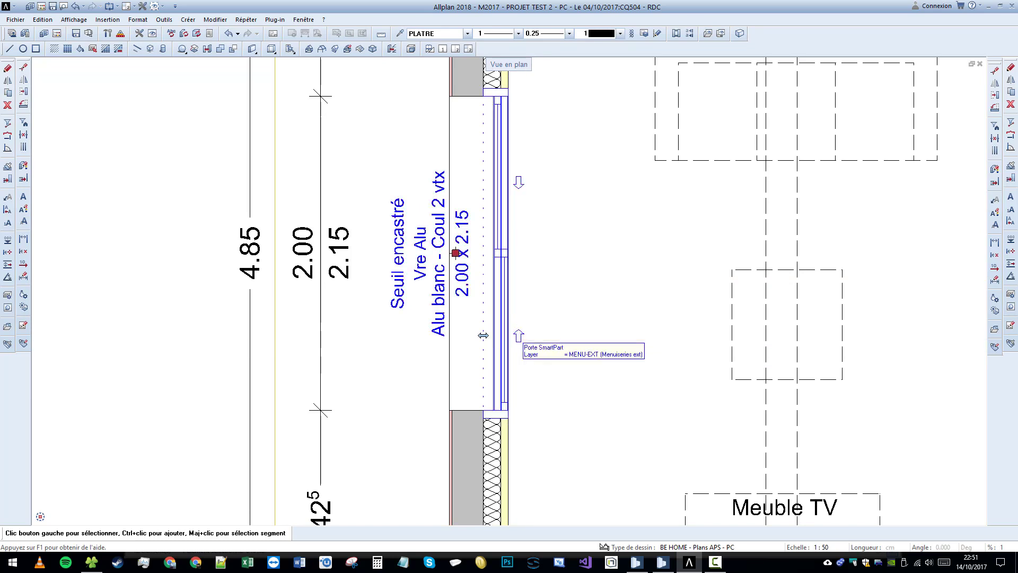
{"action": "double_click", "coordinate": [473, 253]}
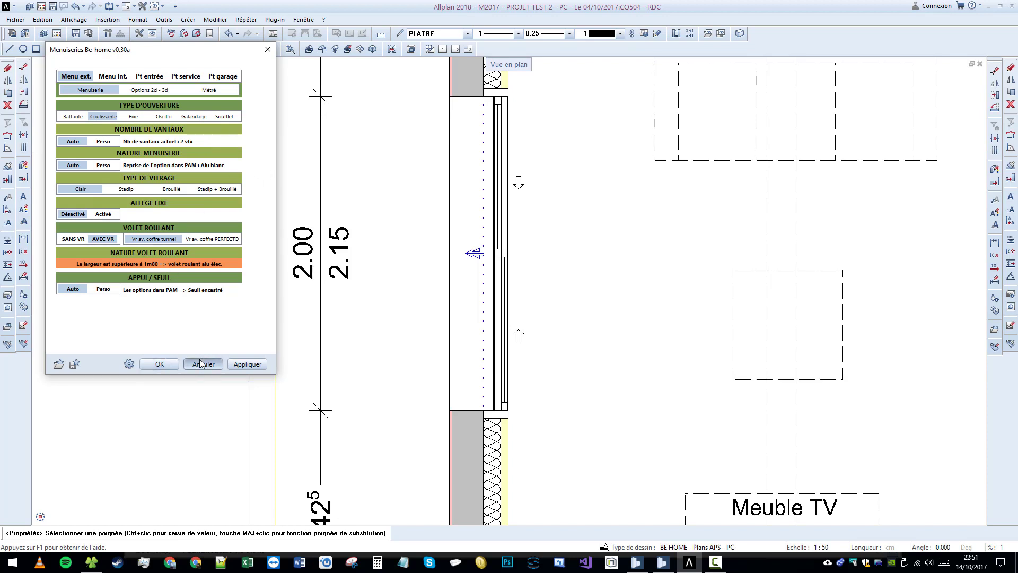
{"action": "left_click", "coordinate": [268, 49]}
Set the exterior joinery nature to Alu bi-couleur in the project attributes, and check the nature option in the sliding window's properties
{"action": "left_click", "coordinate": [281, 21]}
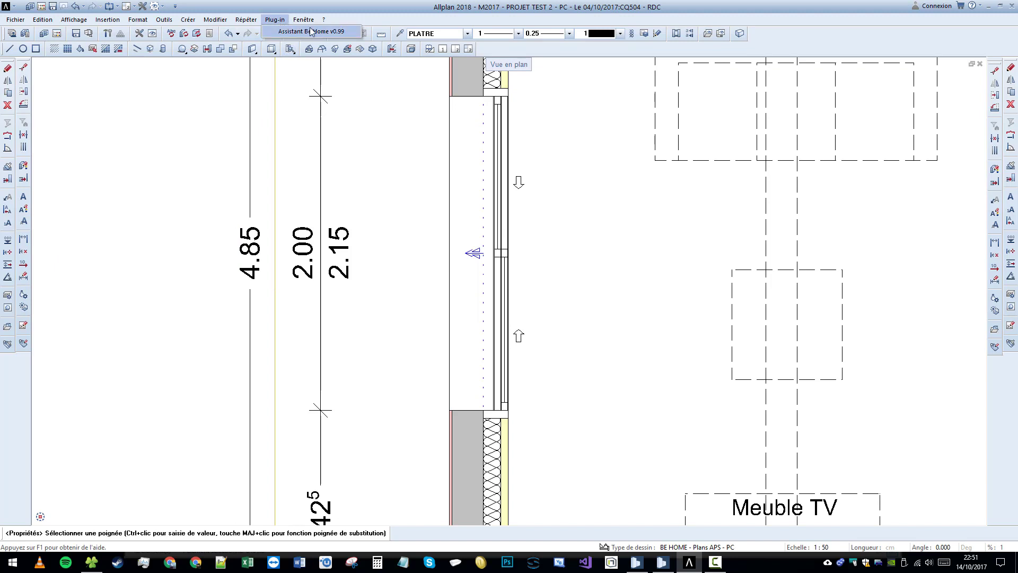
{"action": "left_click", "coordinate": [302, 32]}
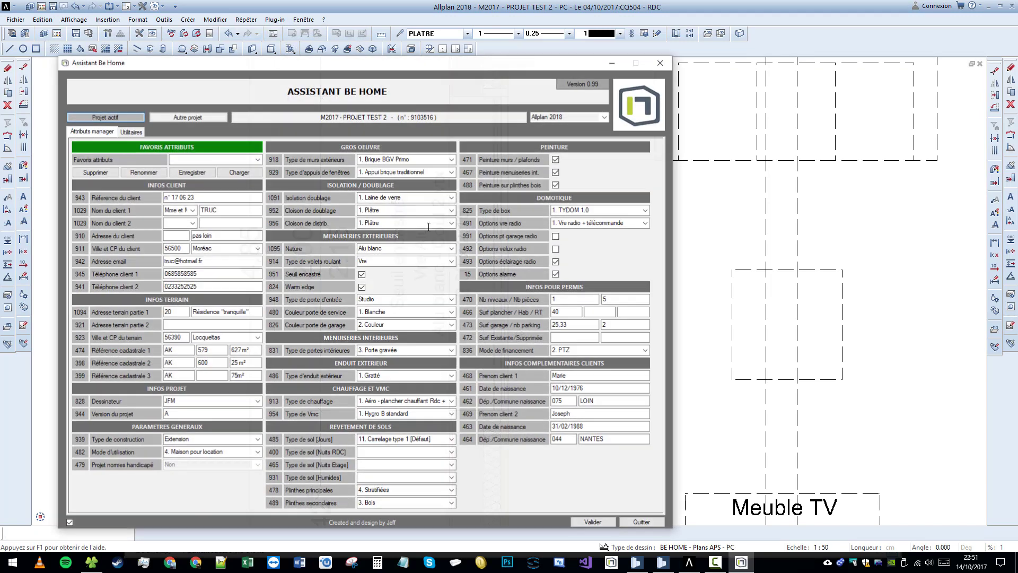
{"action": "left_click", "coordinate": [451, 248]}
{"action": "left_click", "coordinate": [443, 271]}
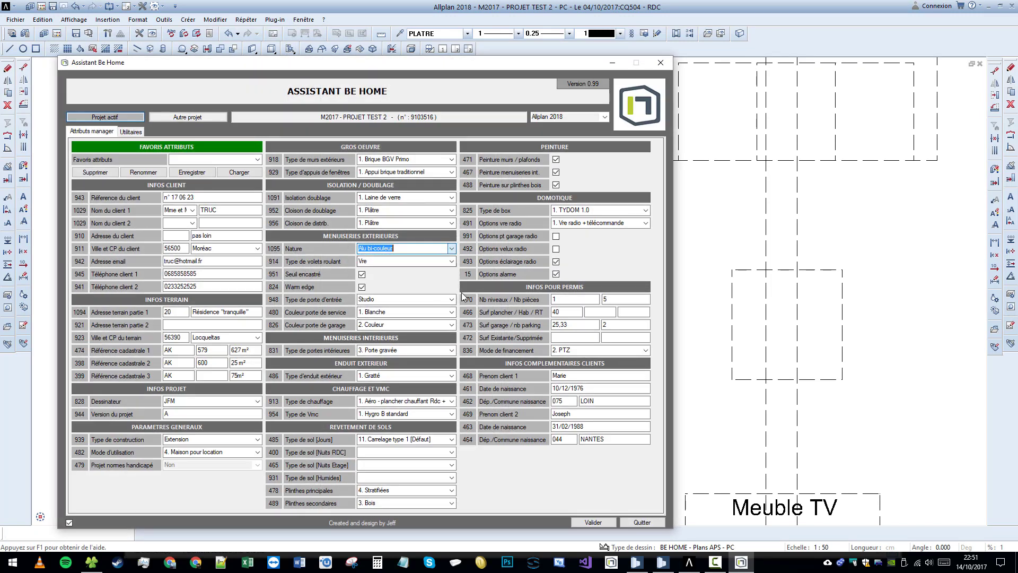
{"action": "left_click", "coordinate": [593, 521]}
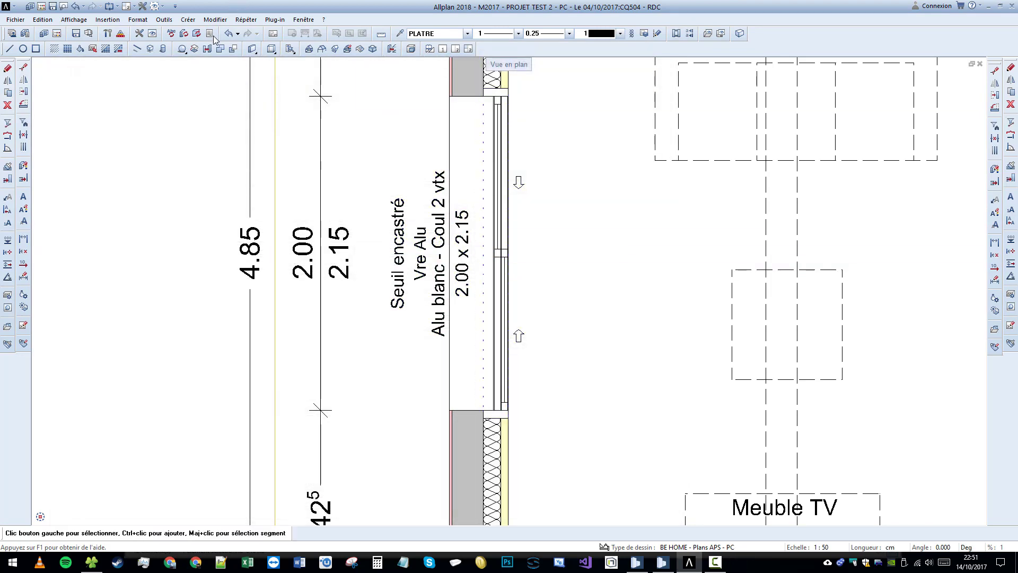
{"action": "double_click", "coordinate": [518, 181]}
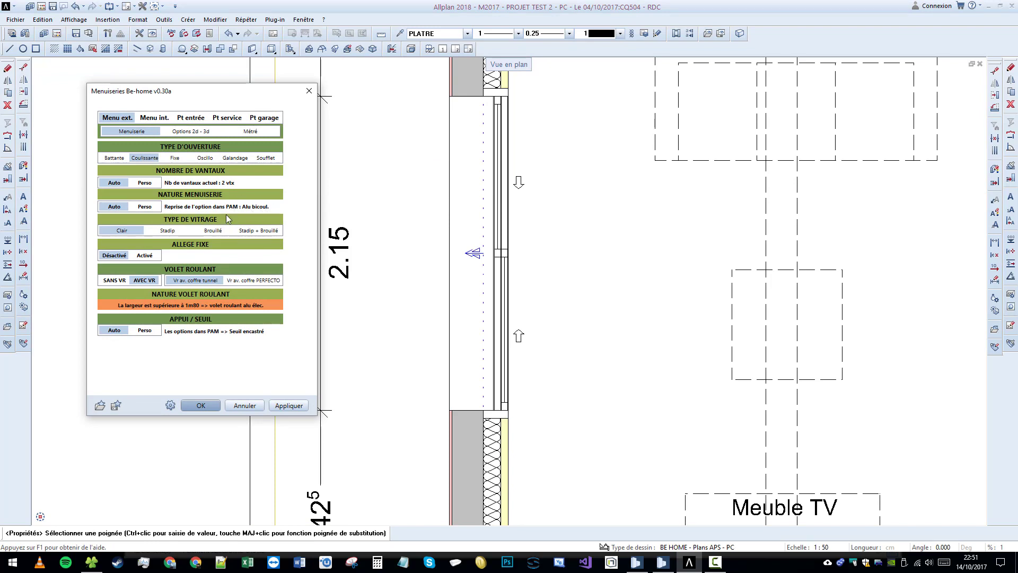
{"action": "left_click", "coordinate": [245, 406]}
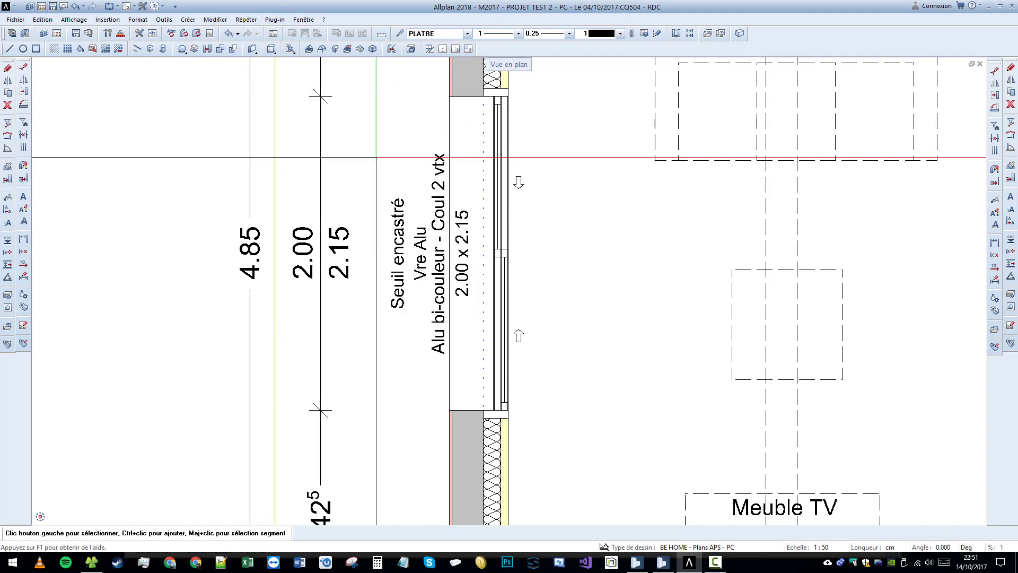
Examine the joinery annotations across the whole ground-floor plan and the attribute list beside it
{"action": "scroll", "coordinate": [527, 278], "scroll_direction": "down", "scroll_amount": 5}
{"action": "scroll", "coordinate": [527, 278], "scroll_direction": "down", "scroll_amount": 5}
{"action": "scroll", "coordinate": [416, 221], "scroll_direction": "up", "scroll_amount": 3}
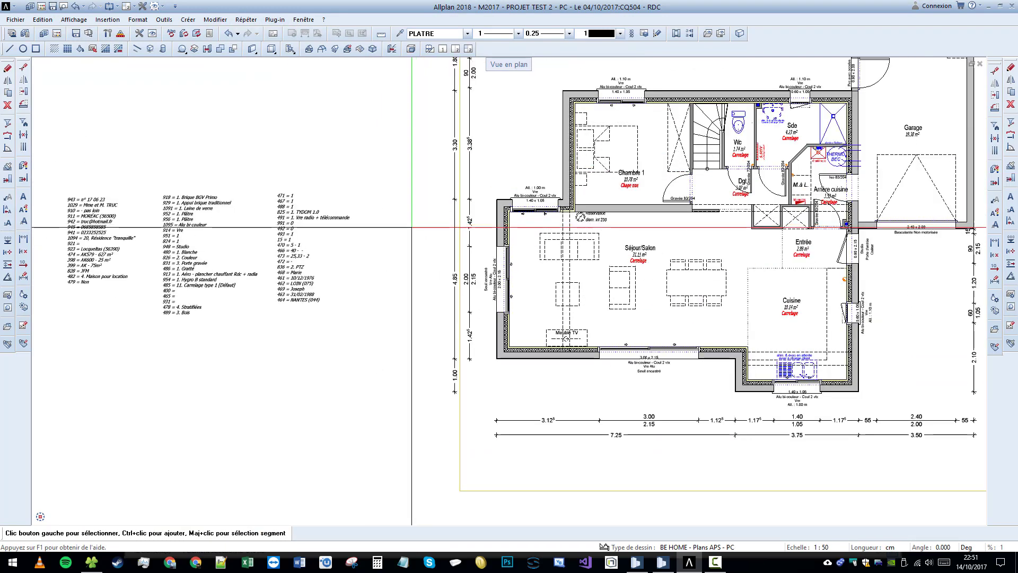
{"action": "scroll", "coordinate": [313, 245], "scroll_direction": "down", "scroll_amount": 3}
{"action": "scroll", "coordinate": [591, 186], "scroll_direction": "up", "scroll_amount": 1}
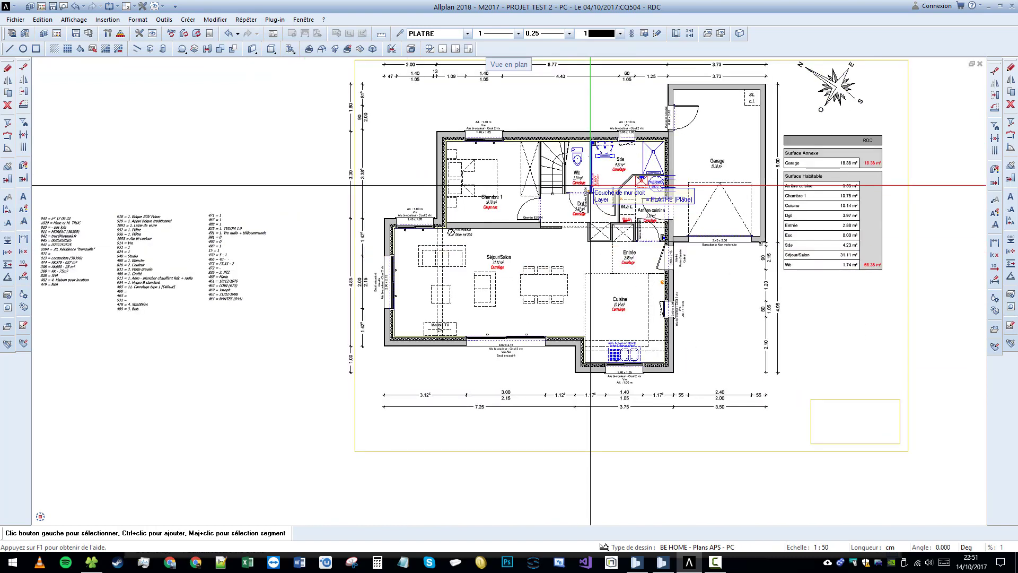